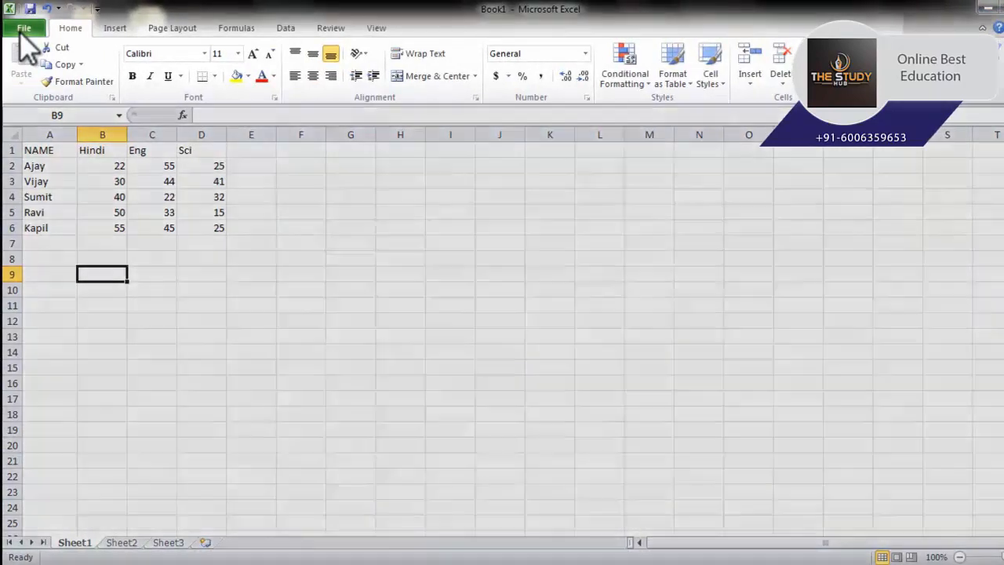
Step: Examine the file options, the Insert, Page Layout and Home commands, and the formula bar for cell B9
click(24, 30)
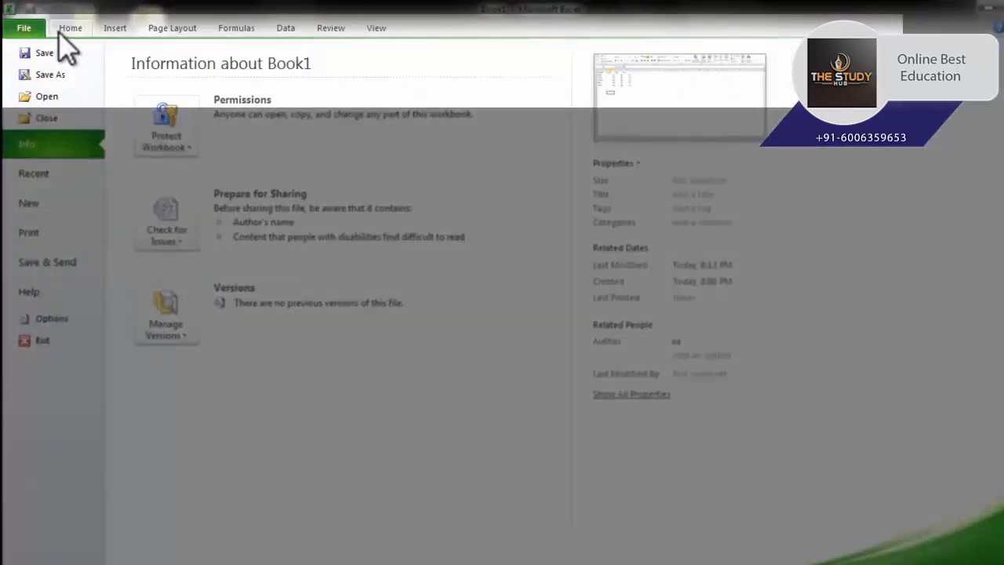
click(66, 28)
click(114, 28)
click(153, 27)
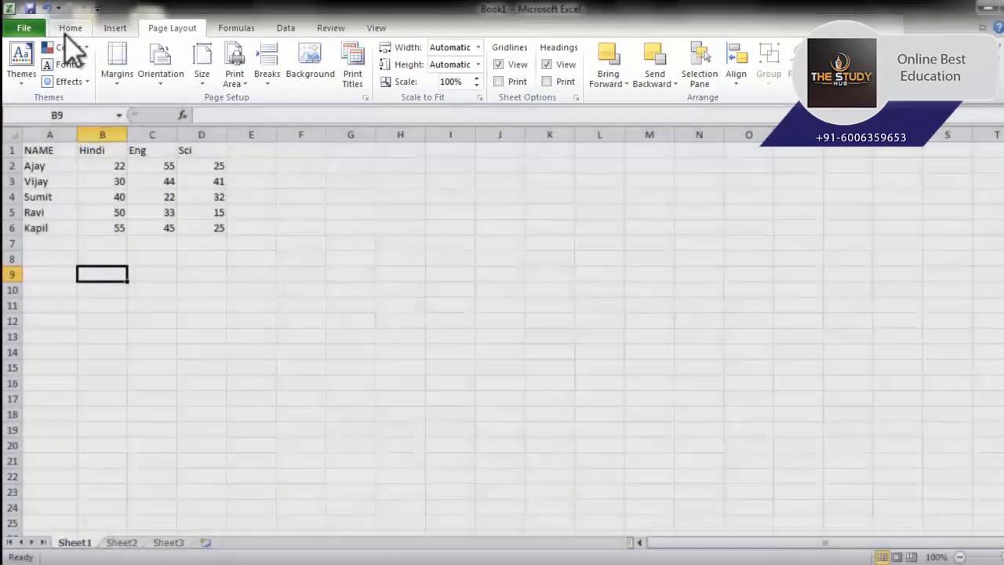
click(66, 31)
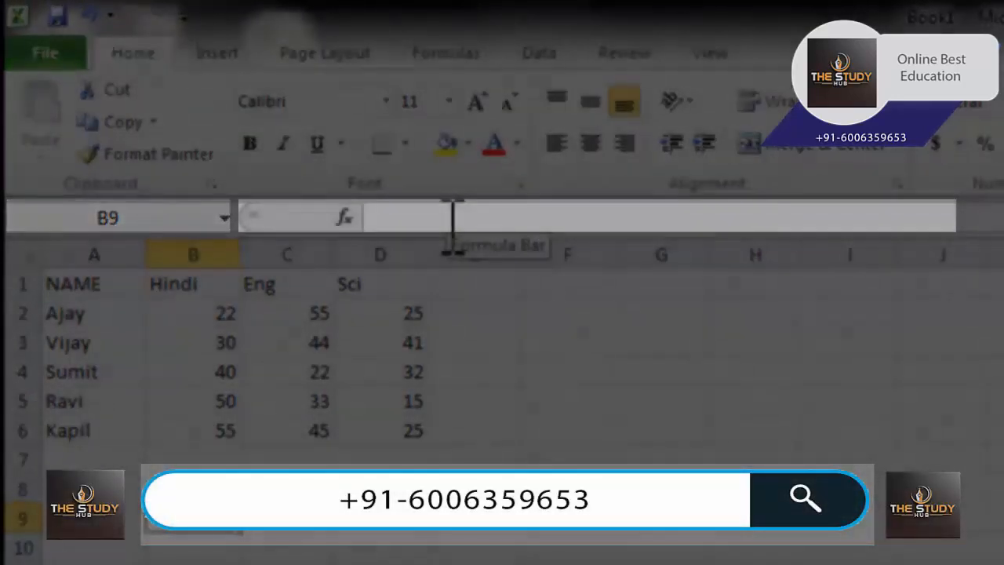
click(452, 218)
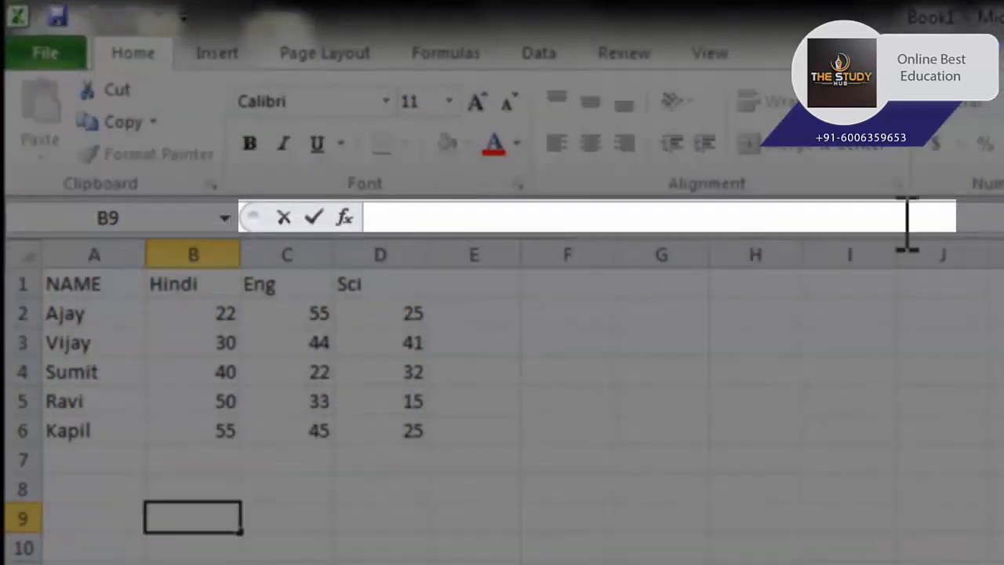
click(531, 477)
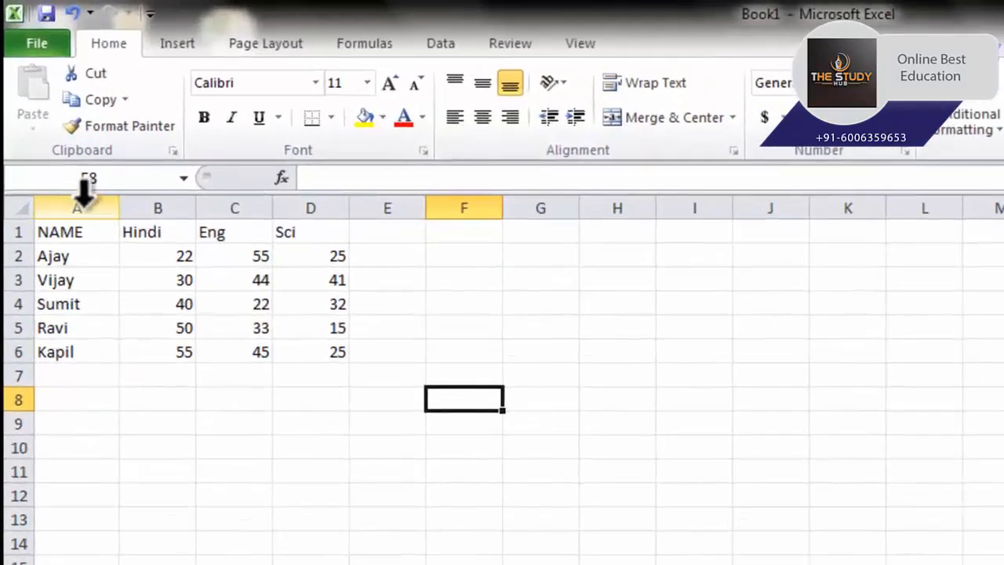
Step: Select entire columns one at a time, going from column A through column I
click(79, 206)
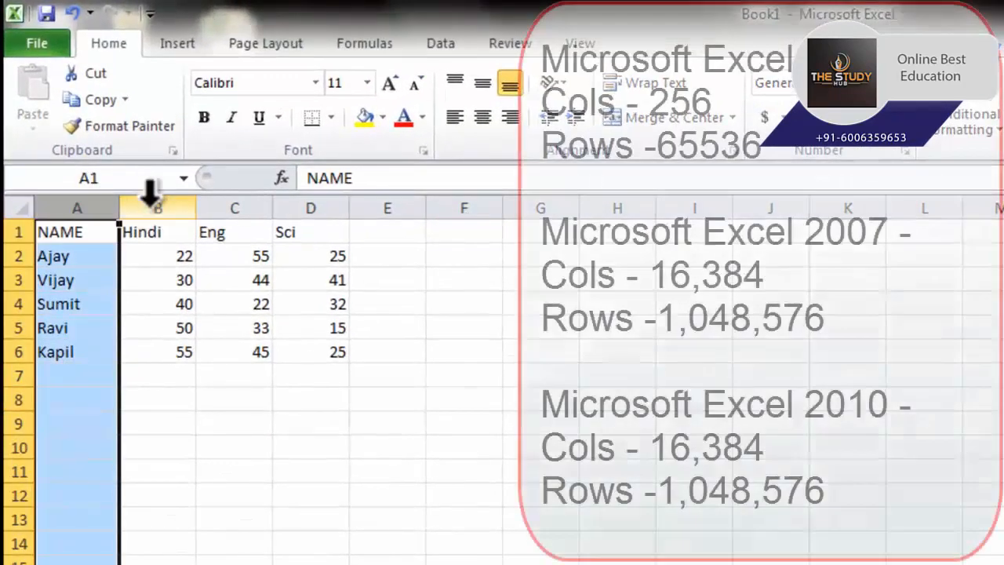
click(157, 206)
click(235, 205)
click(286, 205)
click(381, 205)
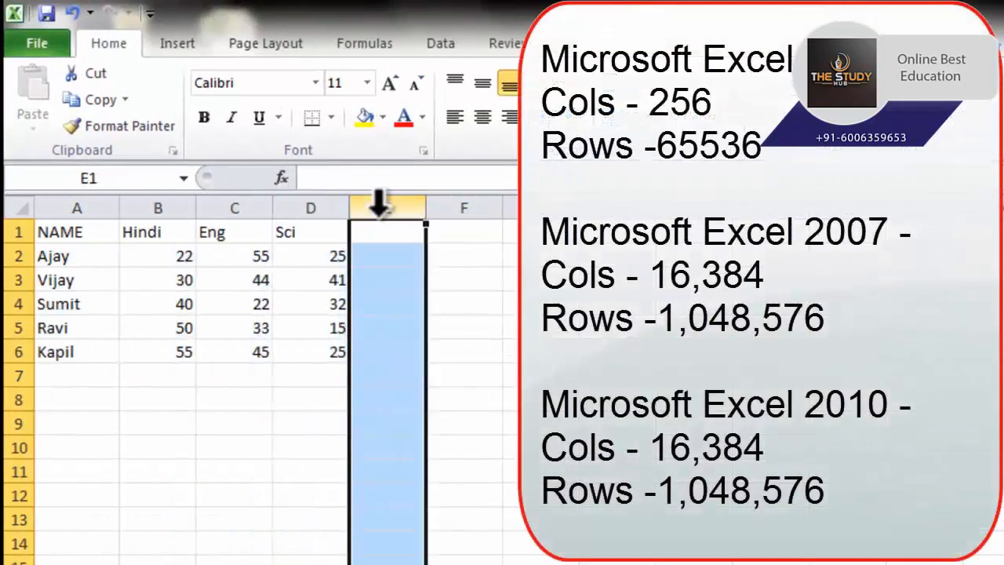
click(474, 207)
click(522, 208)
click(617, 208)
click(694, 208)
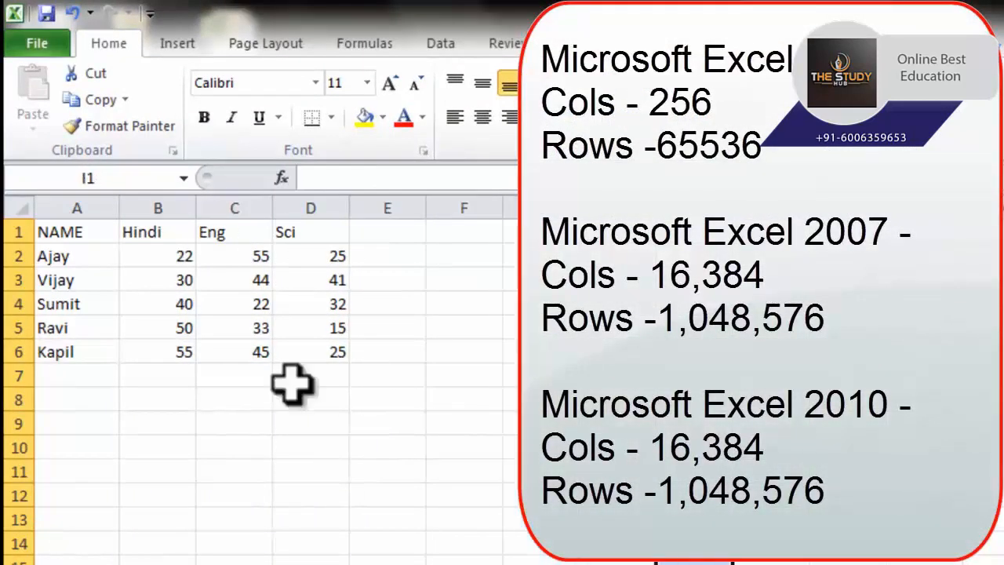
Step: Select entire rows one at a time, including rows 1, 2, 3, 8 and 10, and finish on cell C15
click(177, 404)
click(18, 232)
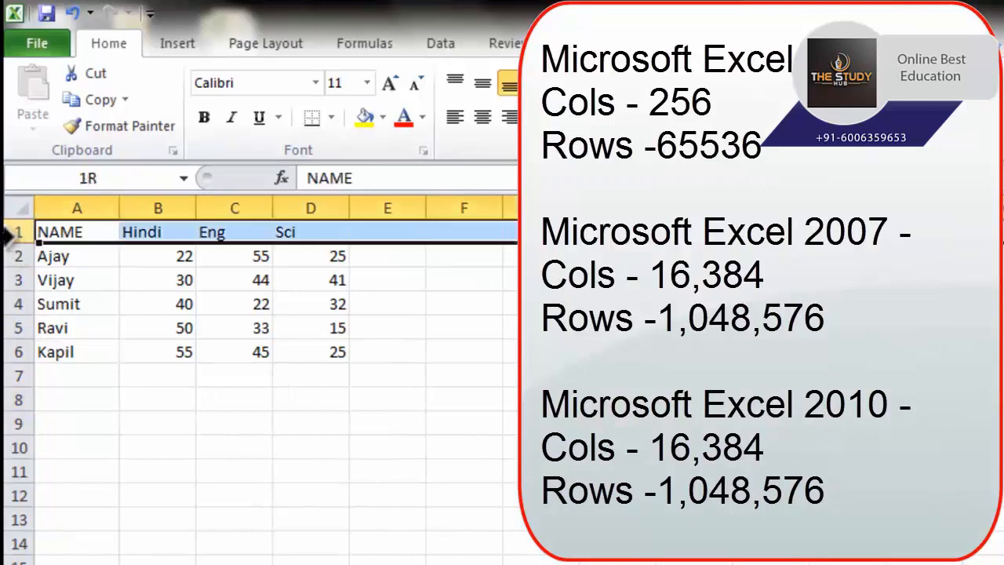
click(19, 256)
click(18, 280)
click(18, 400)
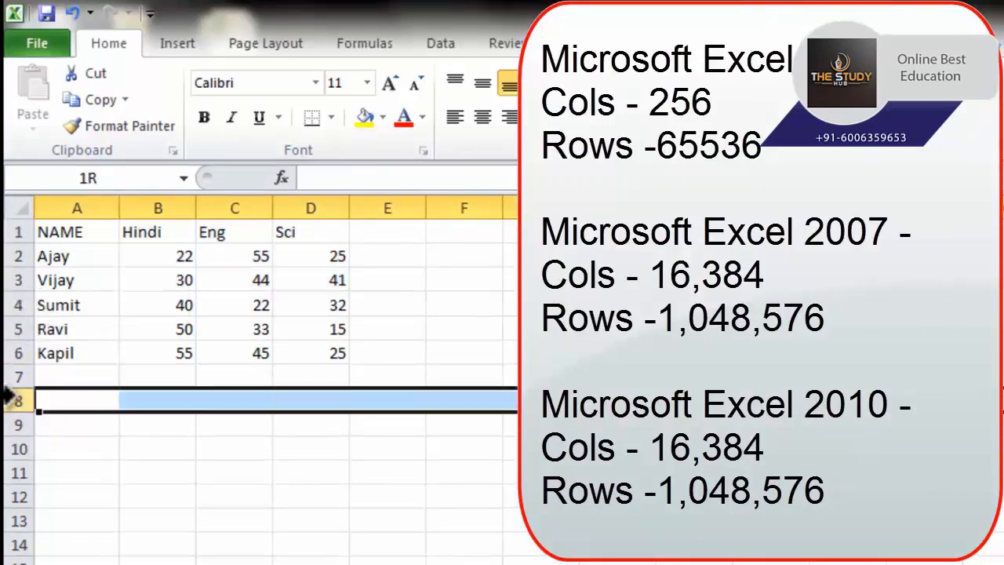
click(18, 448)
click(210, 560)
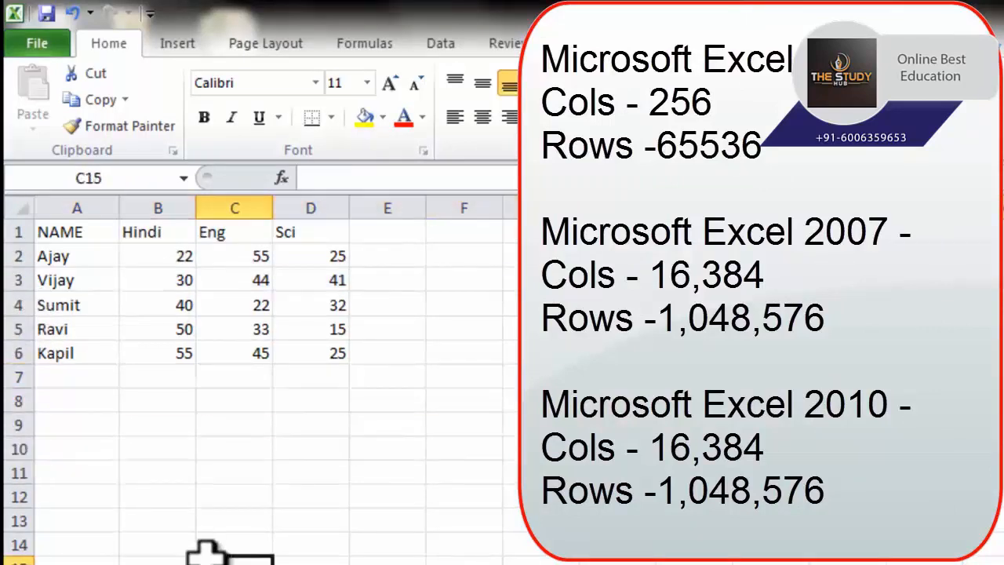
Step: Select single cells one at a time around the worksheet, including G4, G3 and G7
click(234, 328)
click(564, 305)
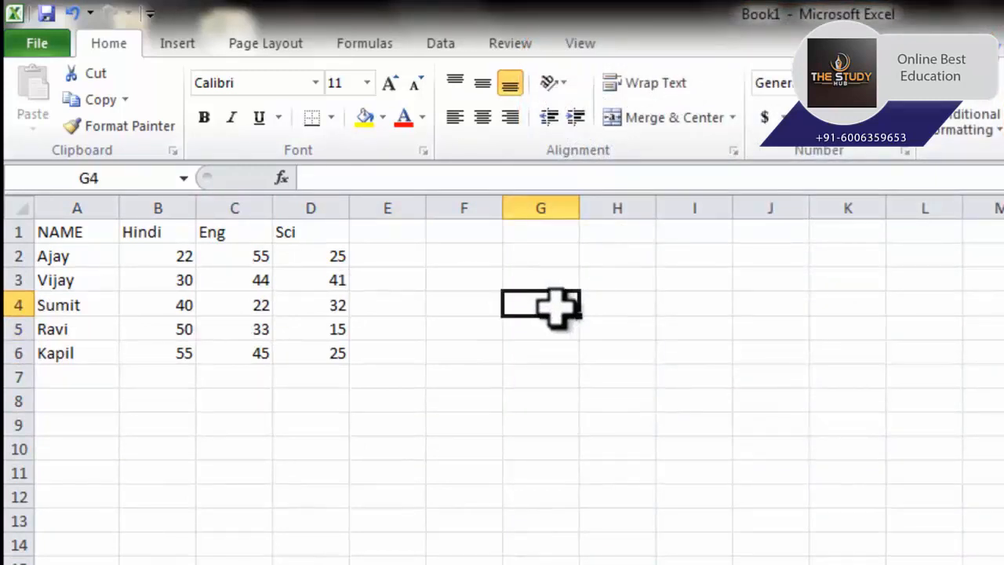
click(536, 368)
click(538, 302)
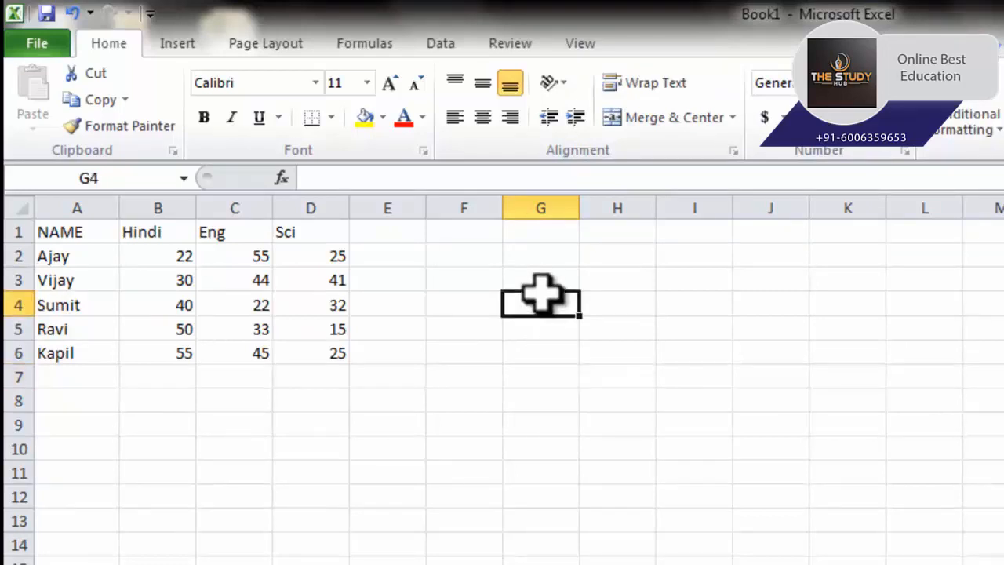
click(537, 280)
click(571, 377)
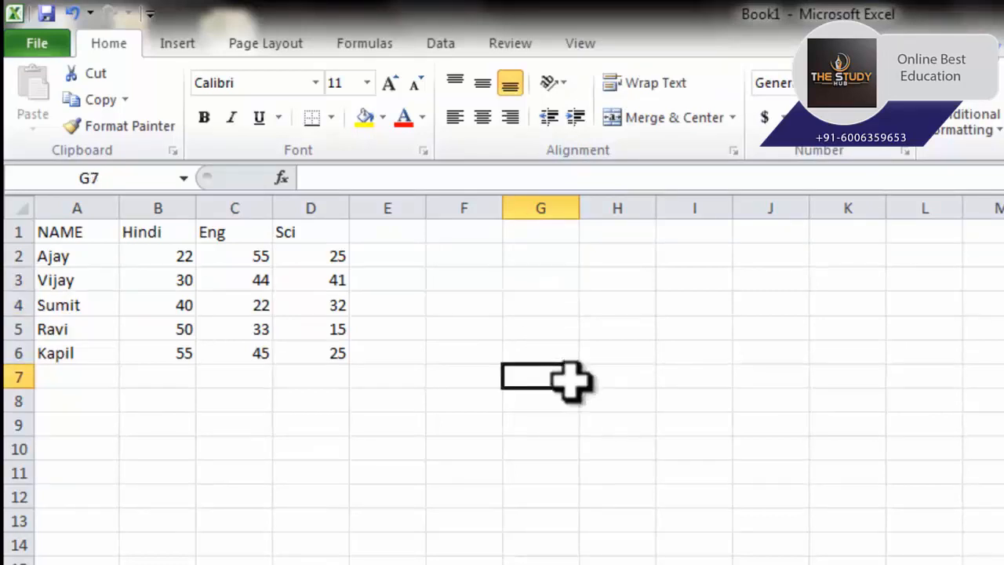
click(549, 446)
click(390, 415)
Step: Select the cell range G1:G9 in column G, and reduce the selection to cell G9
click(511, 418)
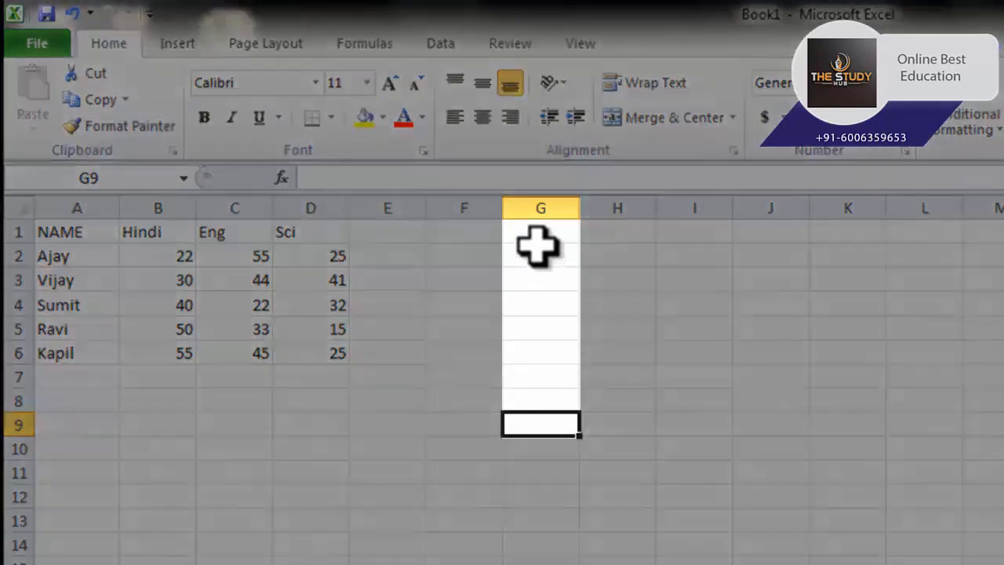
drag(540, 234, 539, 415)
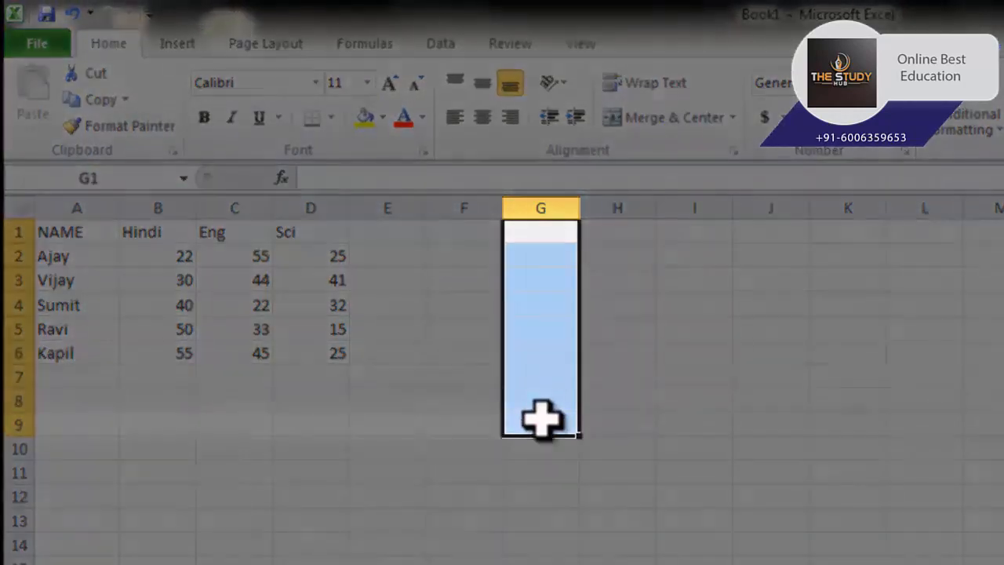
click(539, 415)
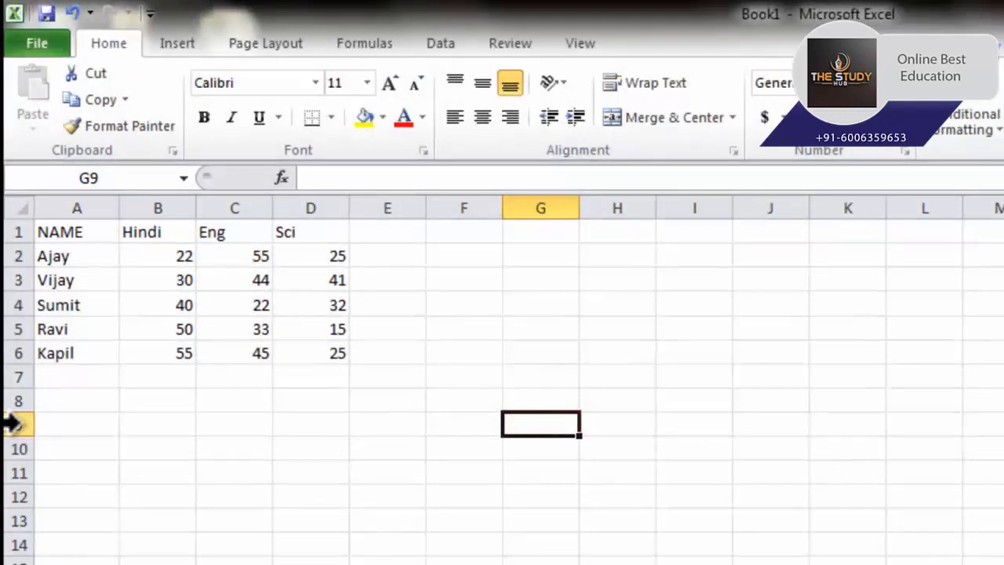
click(724, 490)
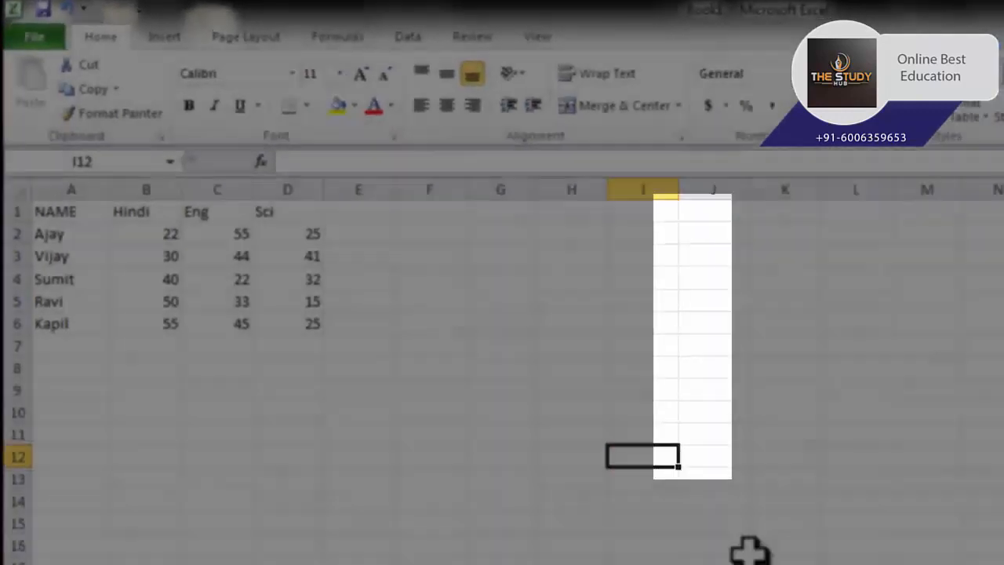
click(452, 371)
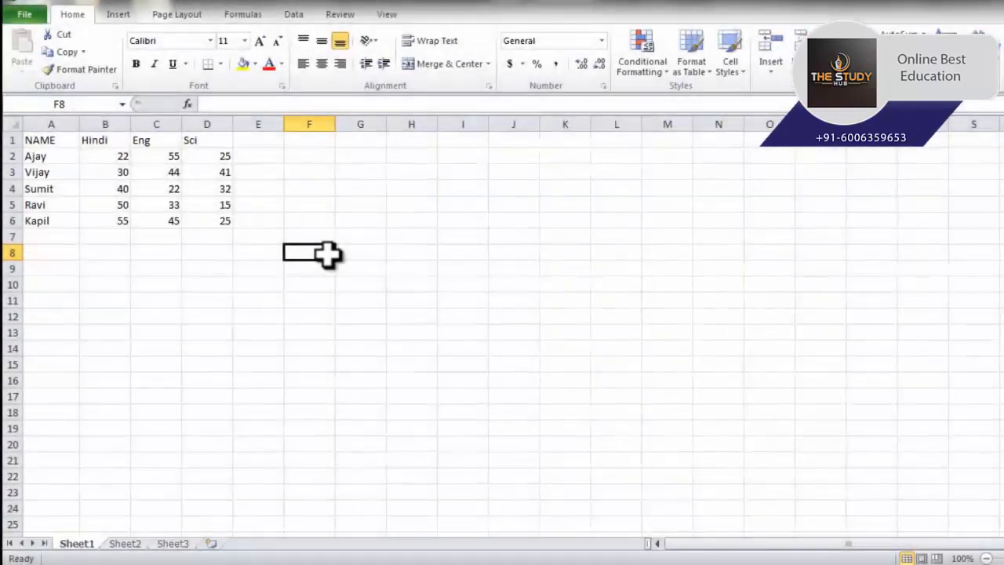
click(194, 283)
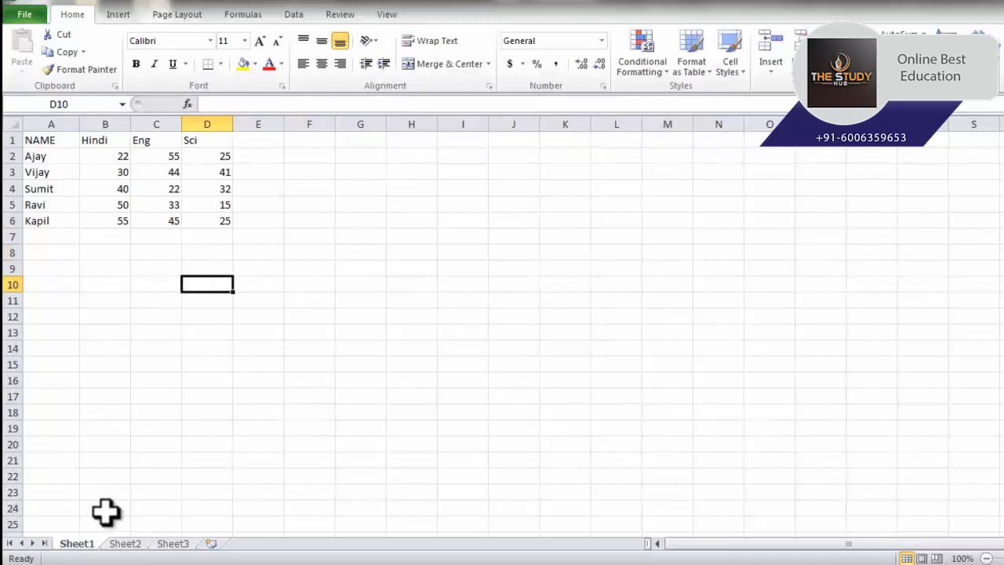
Step: View Sheet2 and Sheet3 in turn, comparing them with Sheet1, and finish on Sheet1
click(154, 541)
click(203, 539)
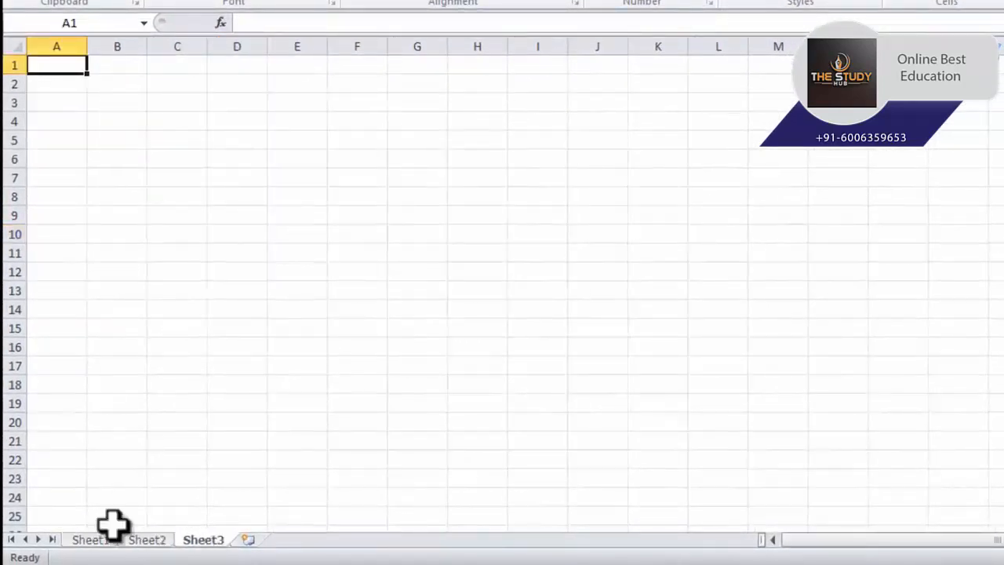
click(106, 544)
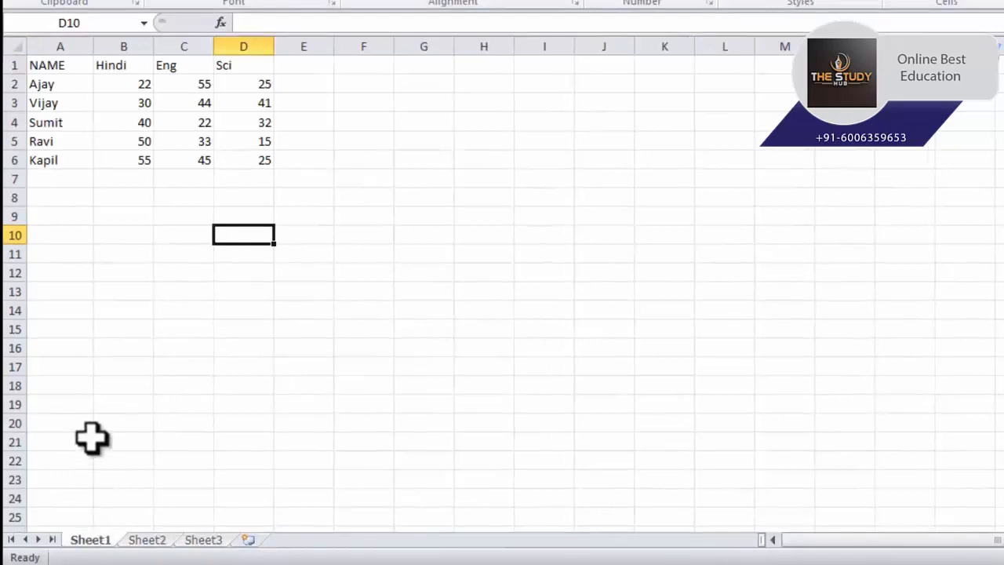
click(151, 541)
click(205, 541)
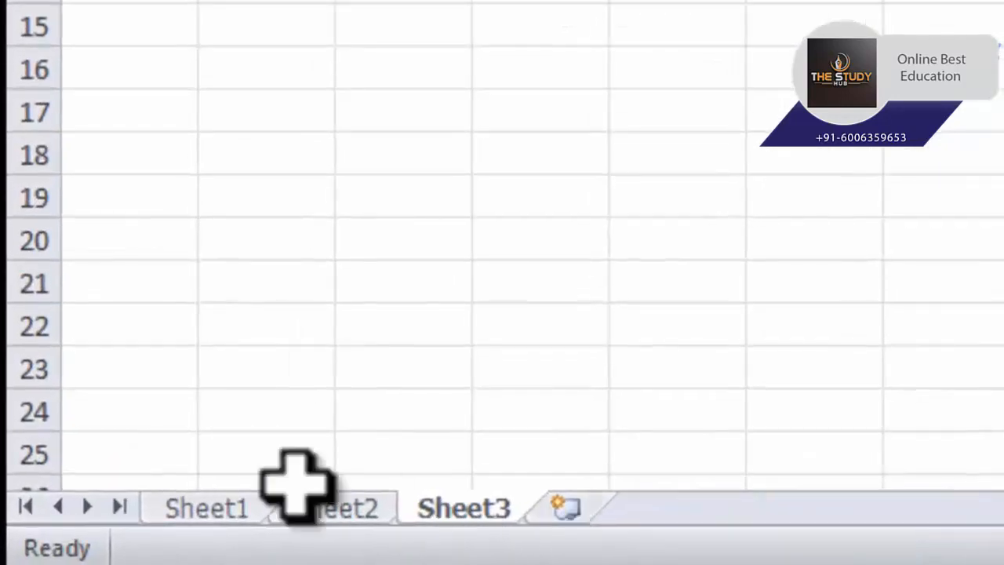
click(191, 520)
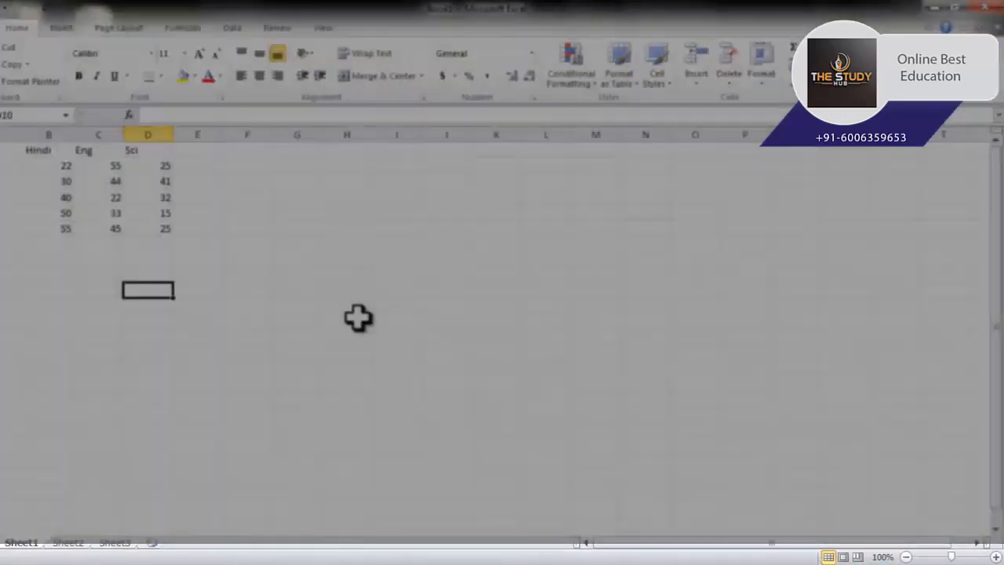
click(296, 306)
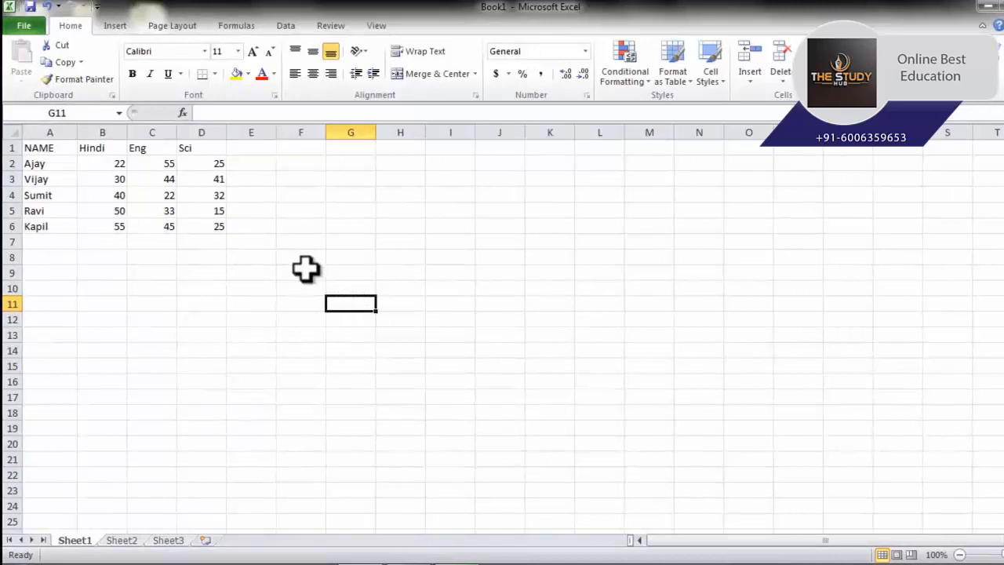
click(818, 353)
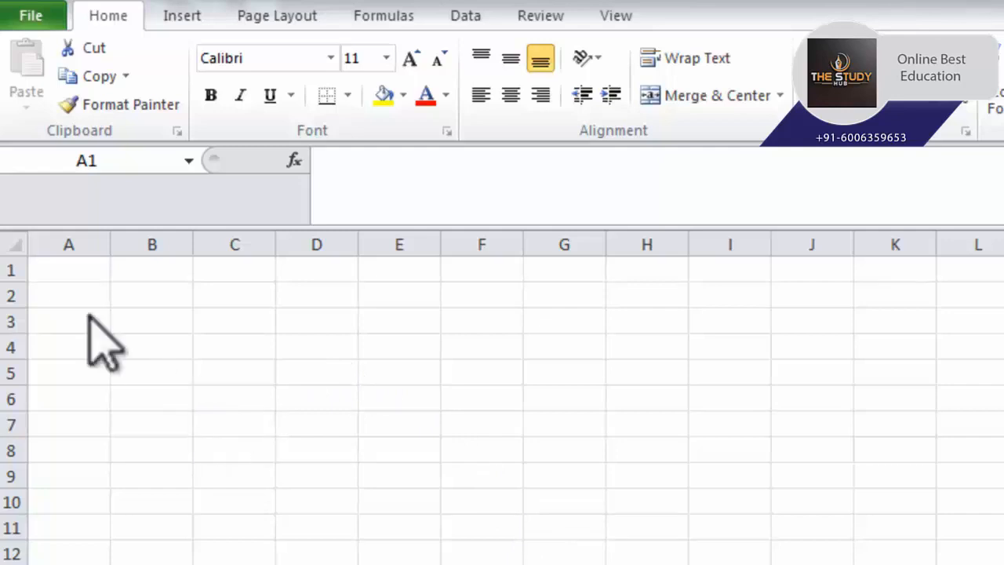
Step: Enter the heading "name" in cell A1 of the blank worksheet
click(80, 270)
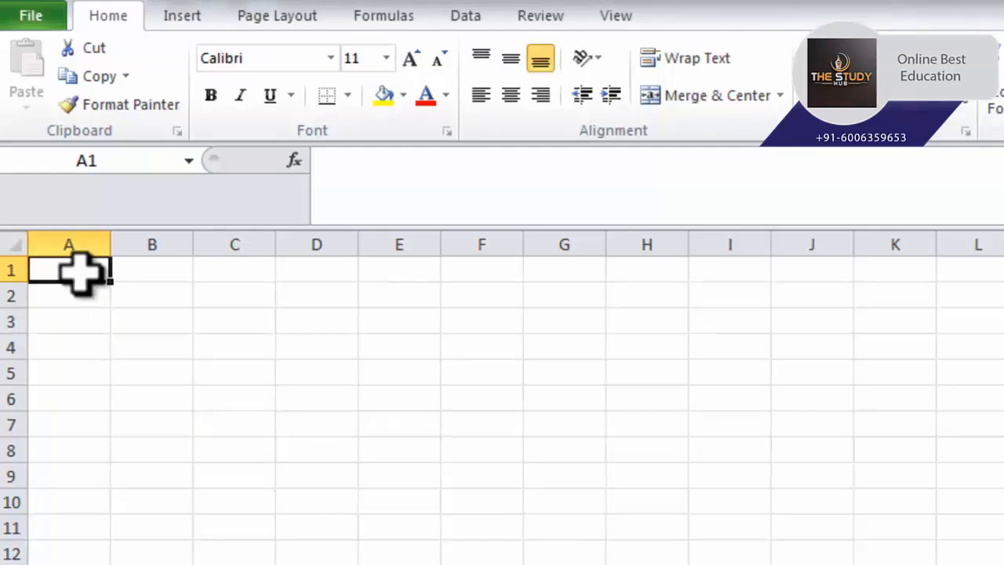
text(n)
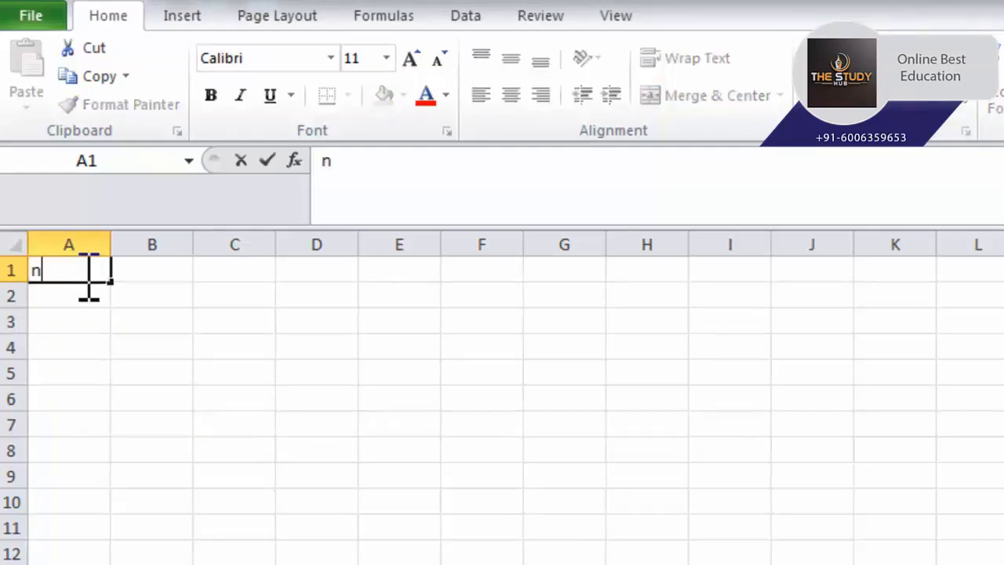
text(ame)
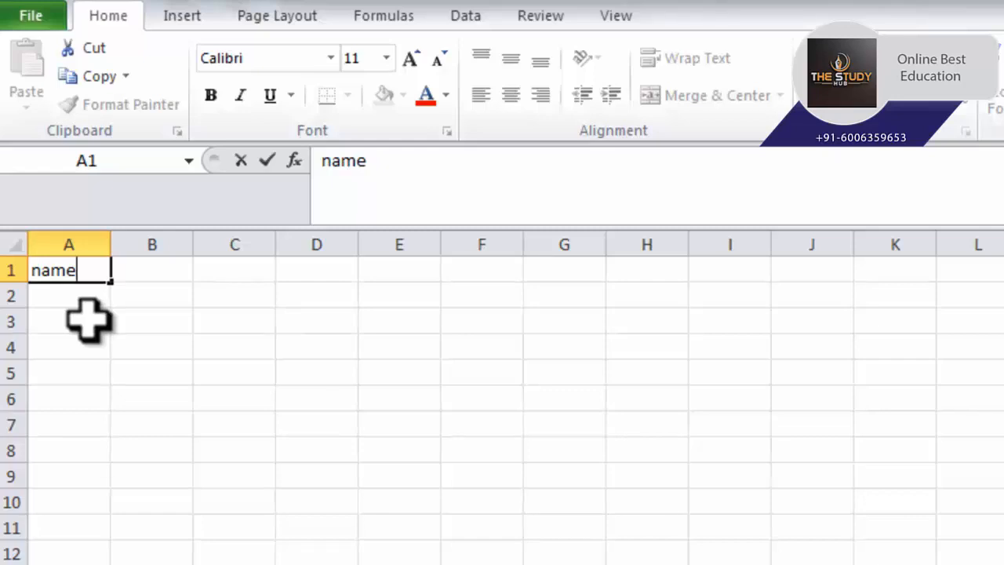
key(Return)
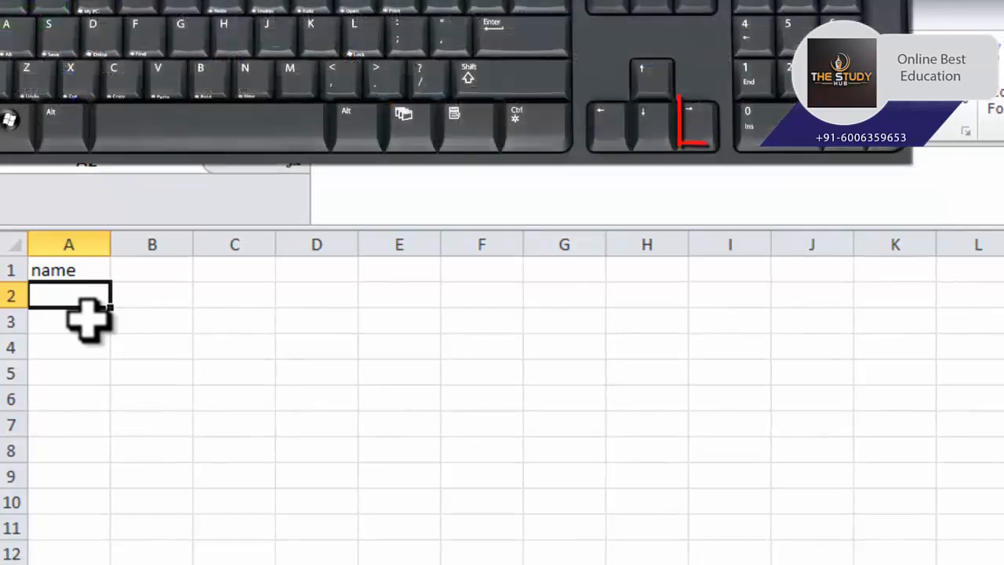
Step: Move the active cell from A2 across to E2, down to E6, back up to E2, and across to B2
key(Right)
key(Right)
key(Right)
key(Right)
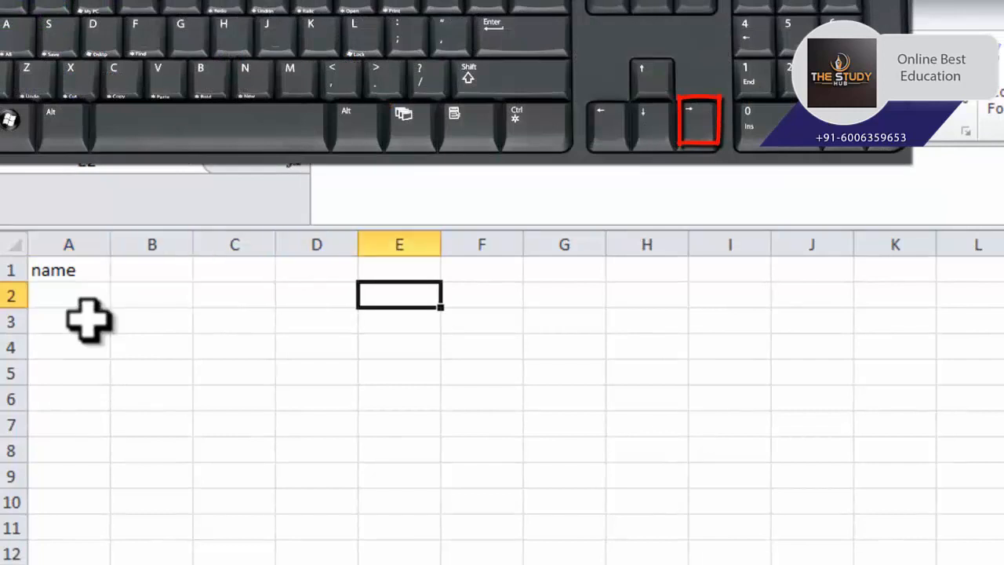
key(Down)
key(Down)
key(Down)
key(Down)
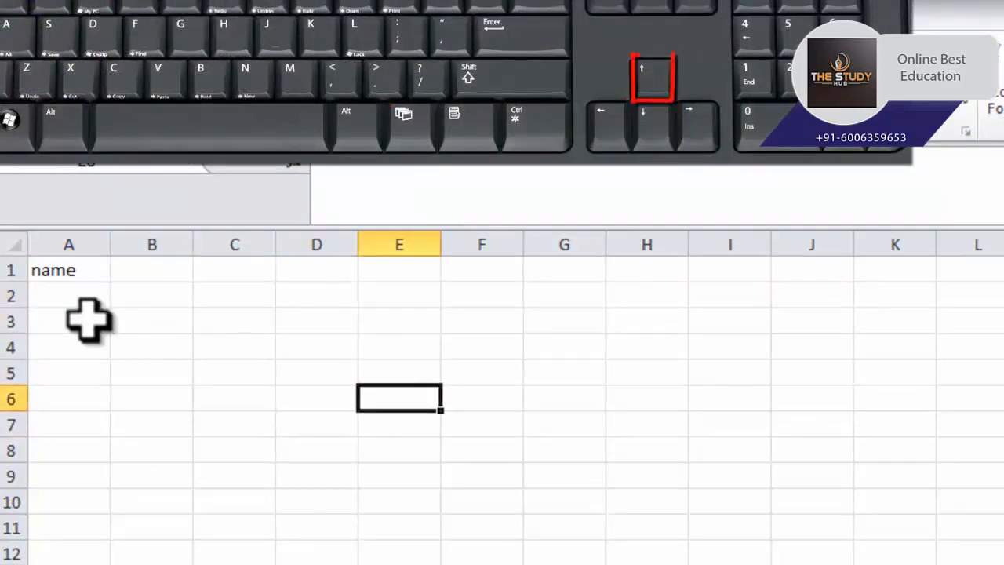
key(Up)
key(Up)
key(Up)
key(Up)
key(Left)
key(Left)
key(Left)
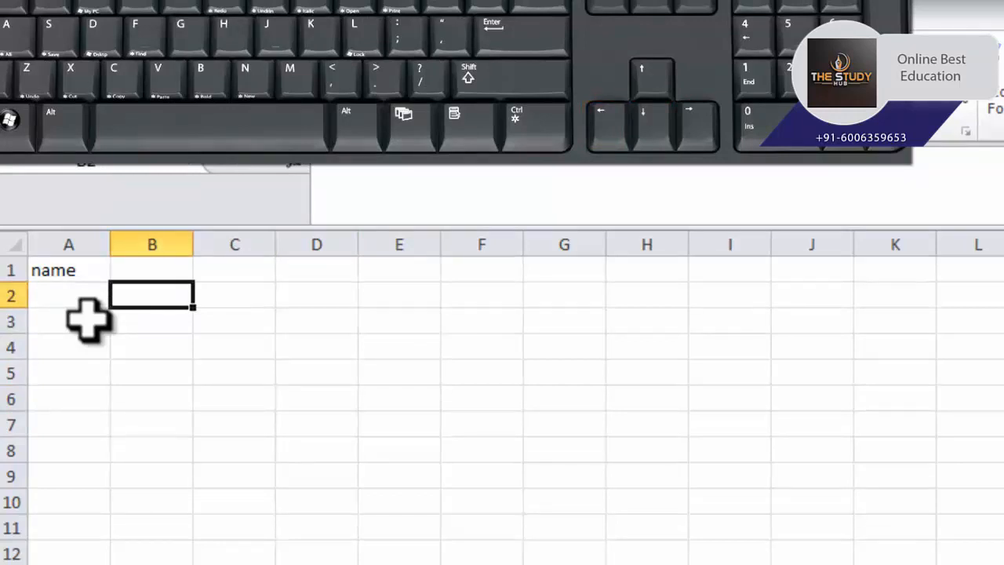
Step: Enter the subject headings "hindi", "eng" and "sci" in cells B1, C1 and D1
click(159, 271)
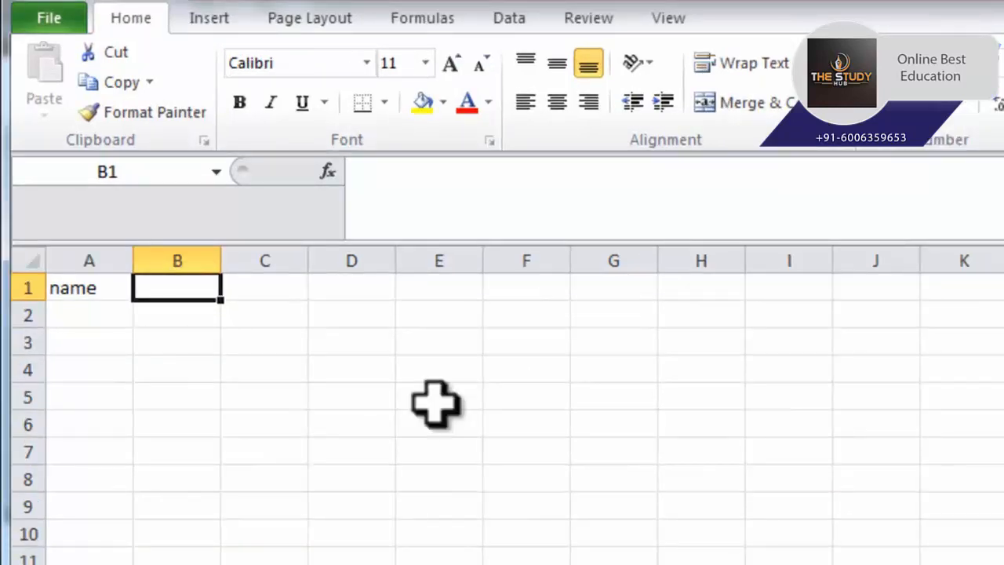
text(hin)
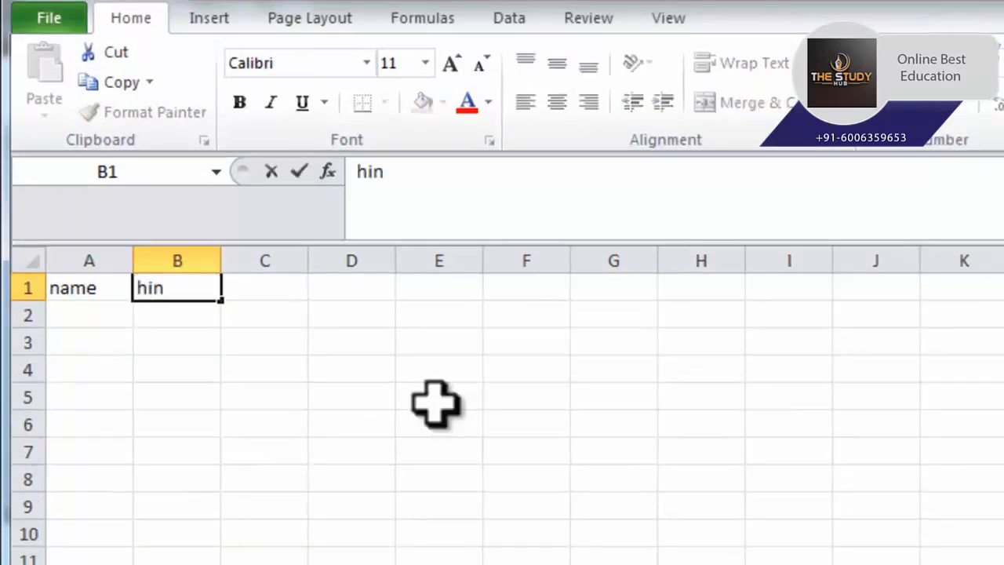
text(di)
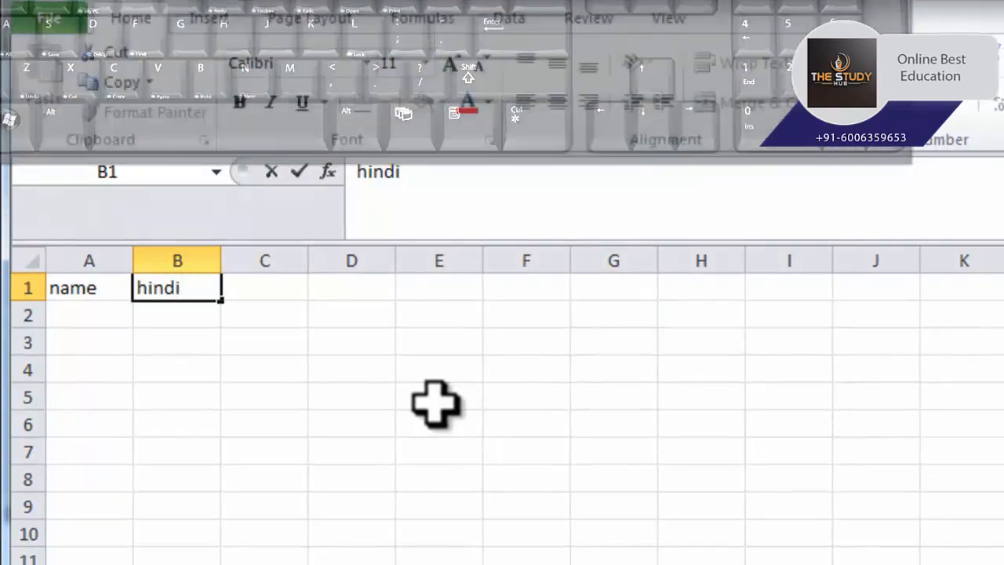
key(Right)
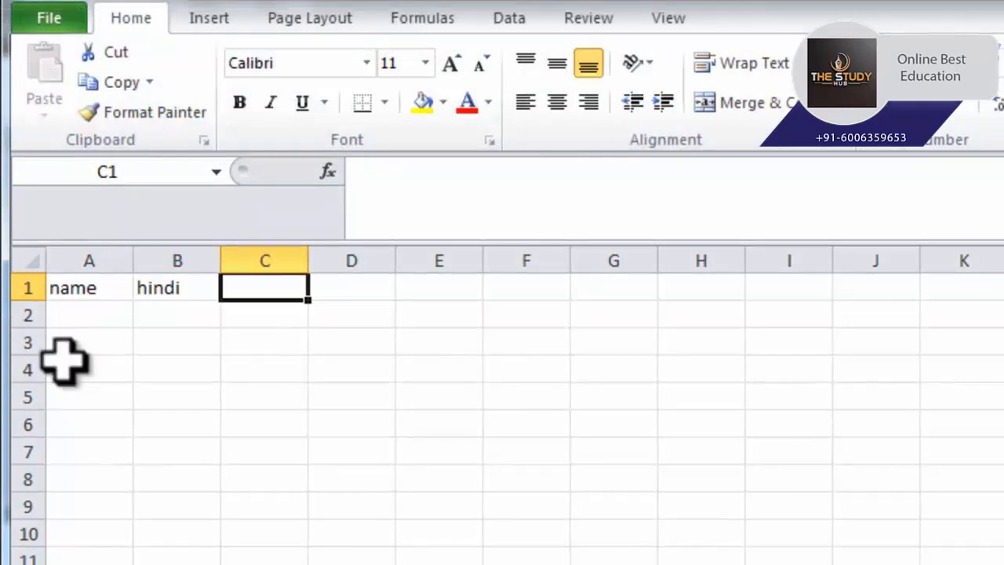
text(eng)
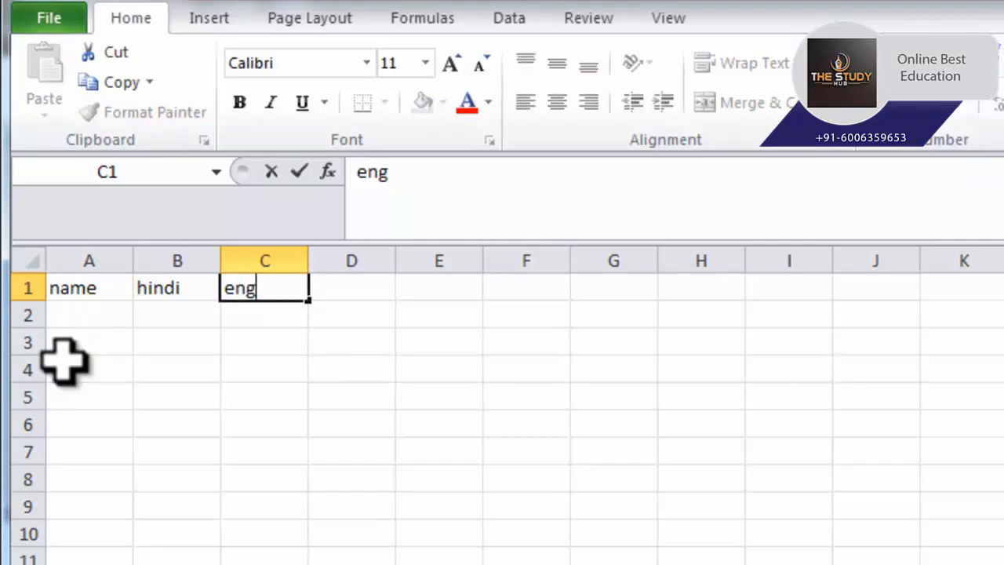
key(Tab)
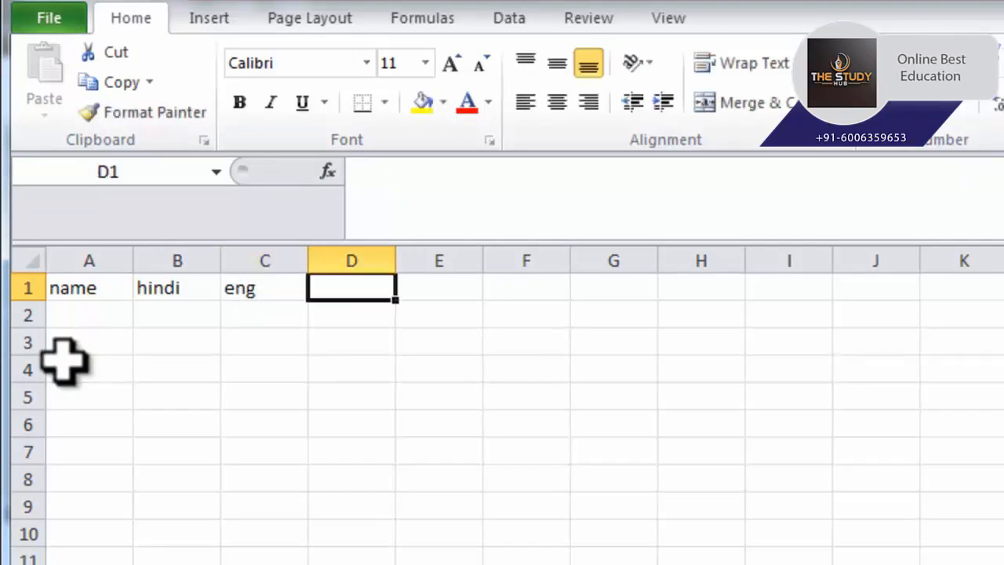
text(sci)
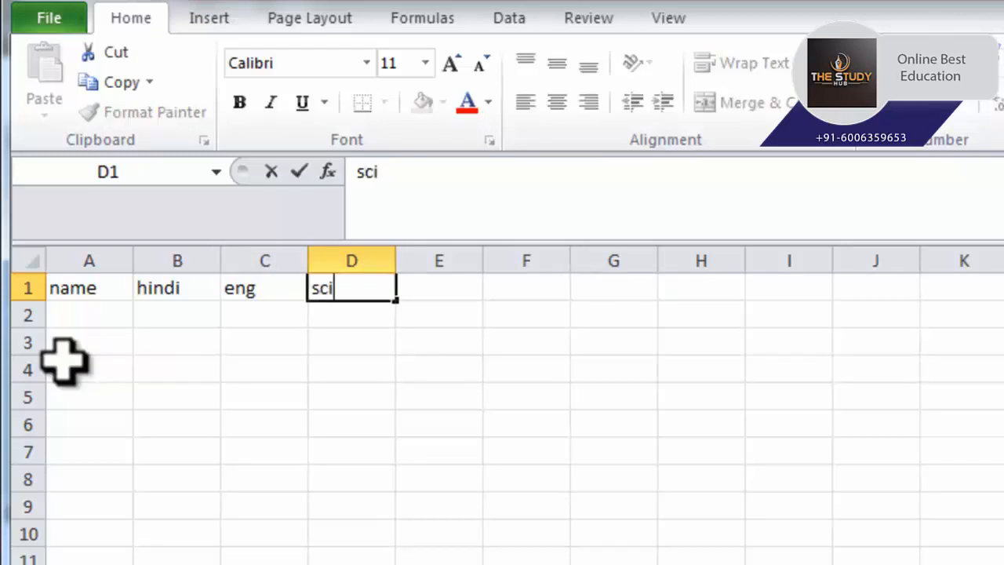
key(Return)
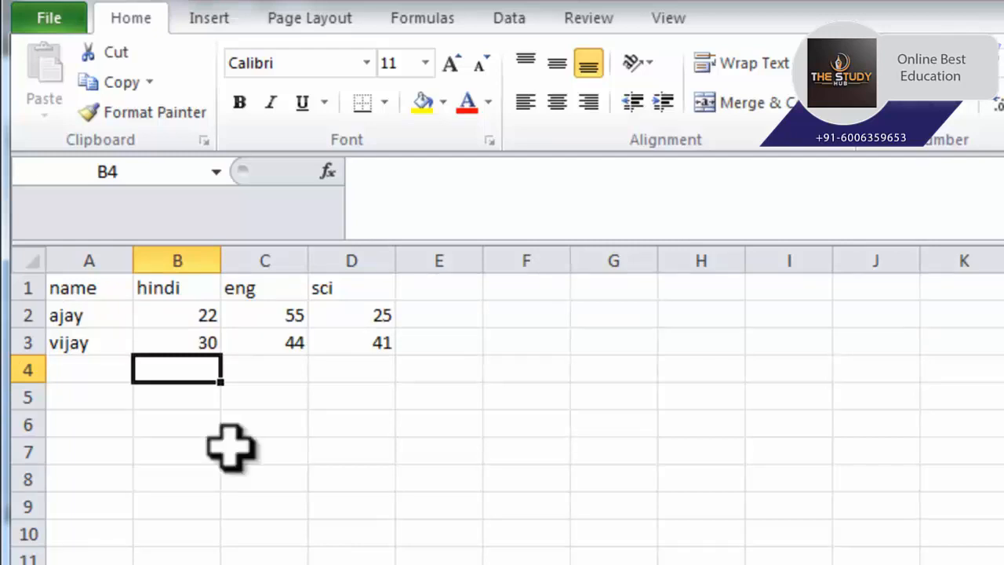
click(106, 288)
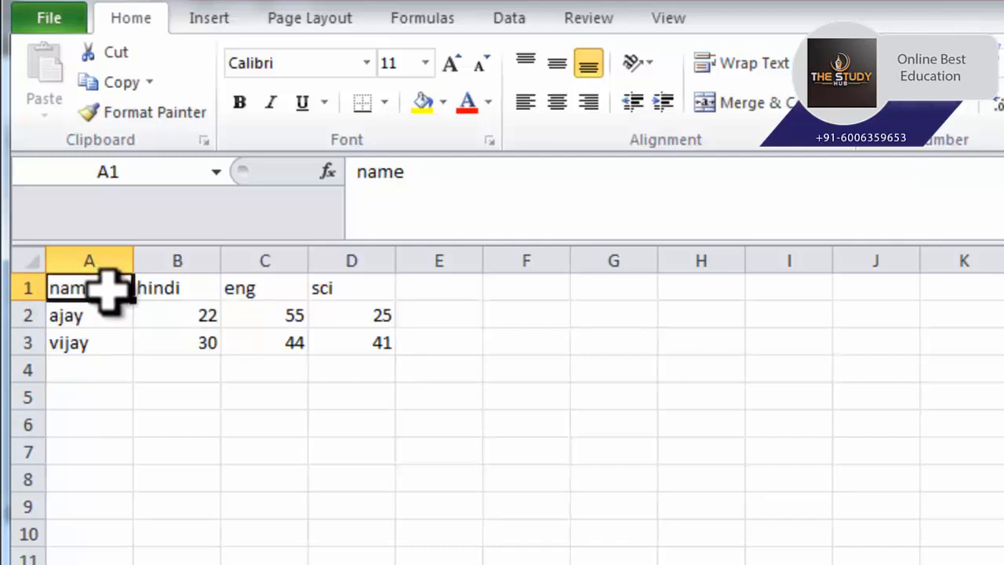
text(N)
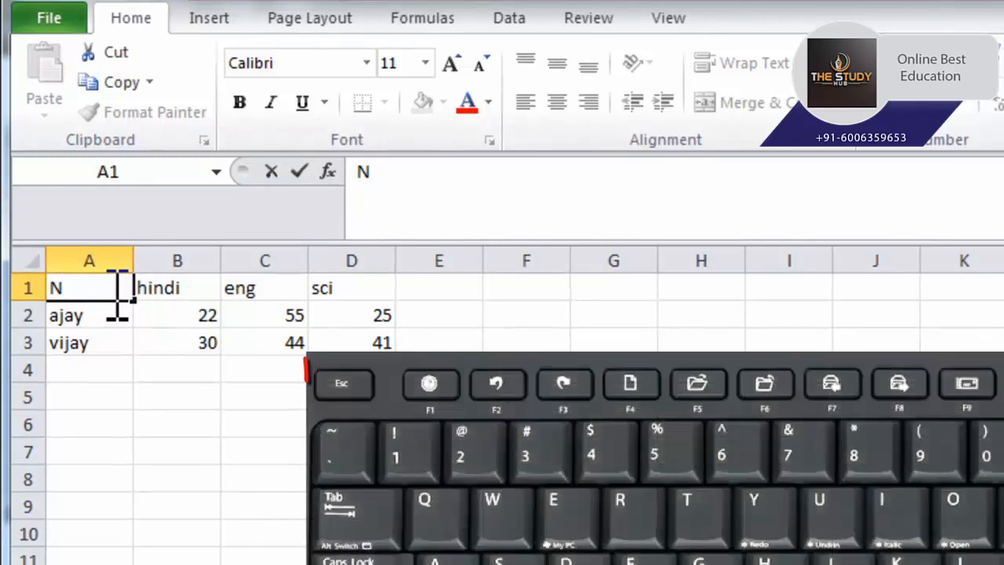
key(Escape)
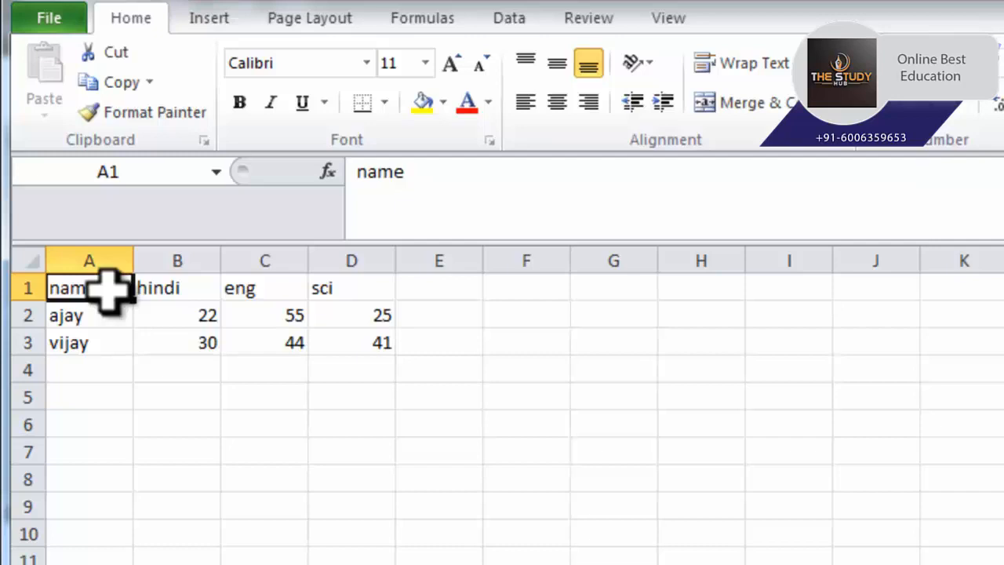
click(179, 314)
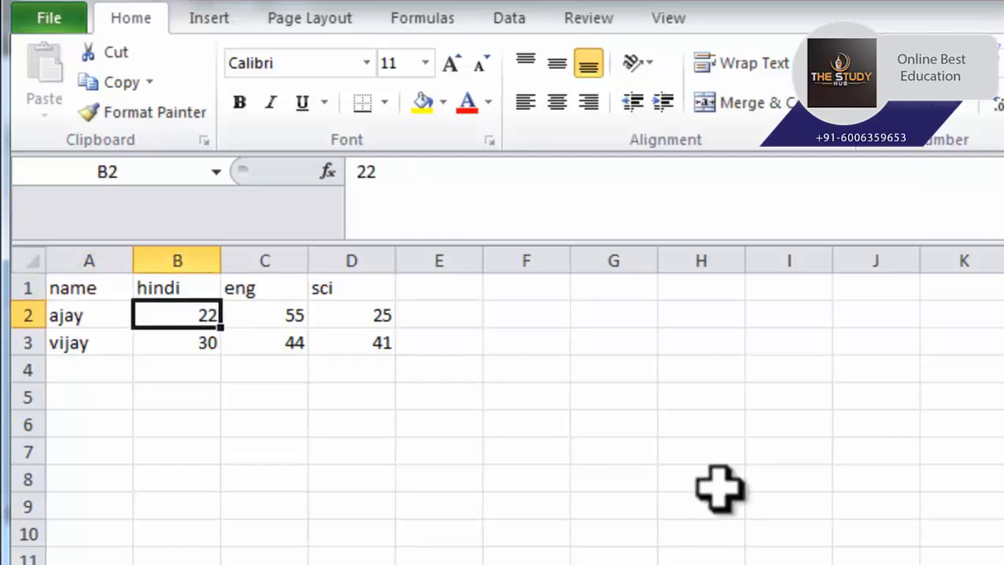
text(55)
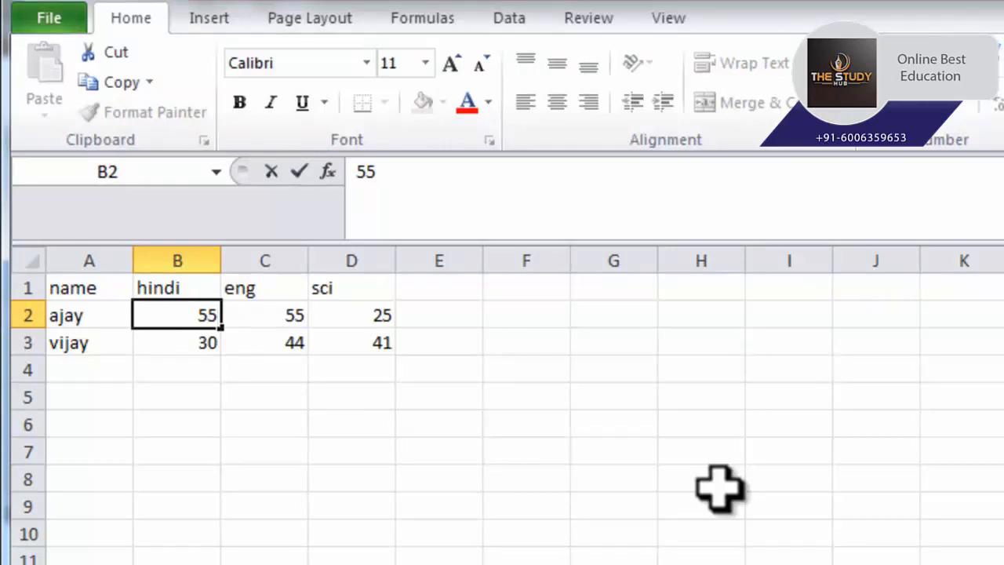
key(Escape)
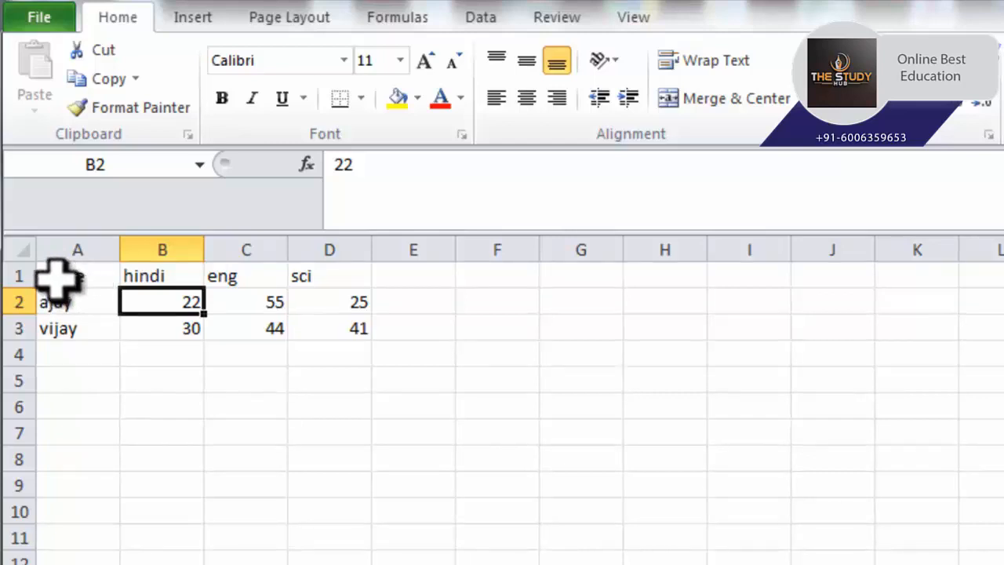
Step: Edit the heading in cell A1 in place, replacing its lowercase initial so that it reads "Name"
double_click(59, 276)
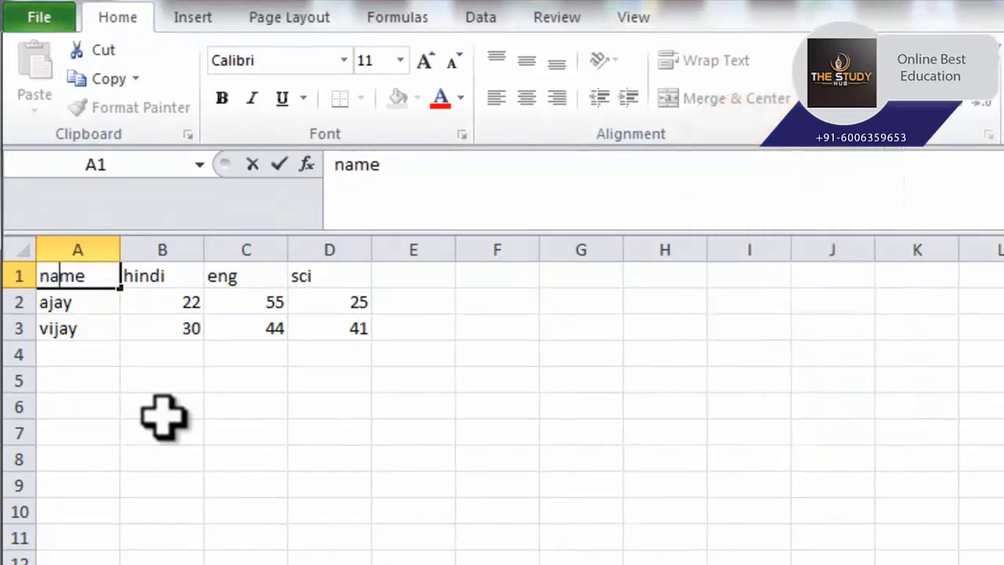
key(Left)
key(Left)
key(Right)
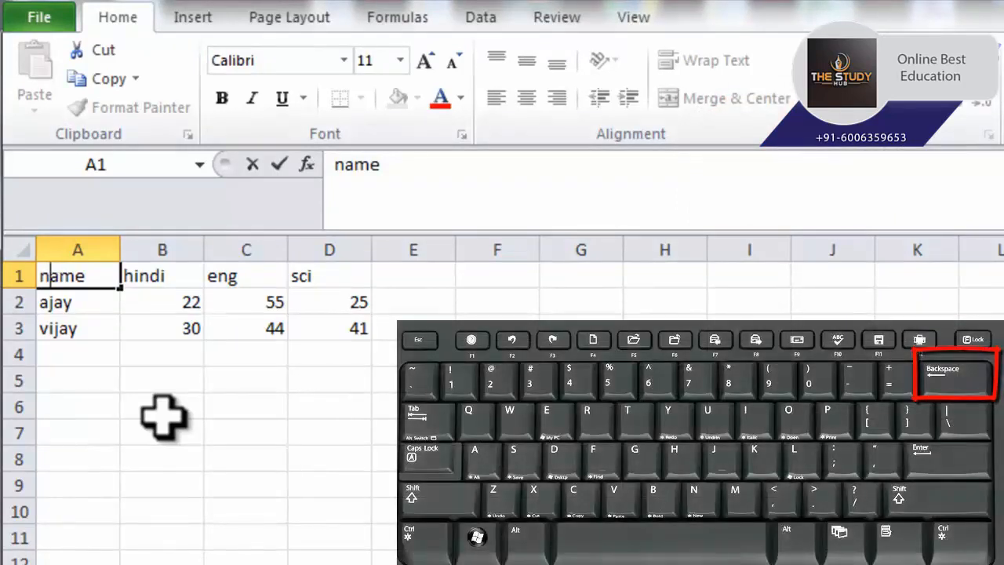
key(BackSpace)
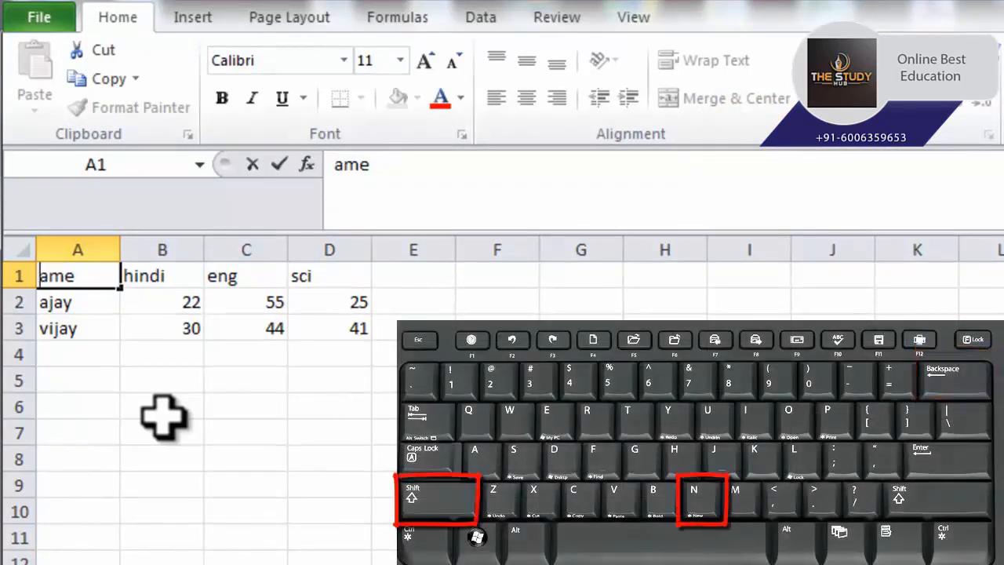
text(N)
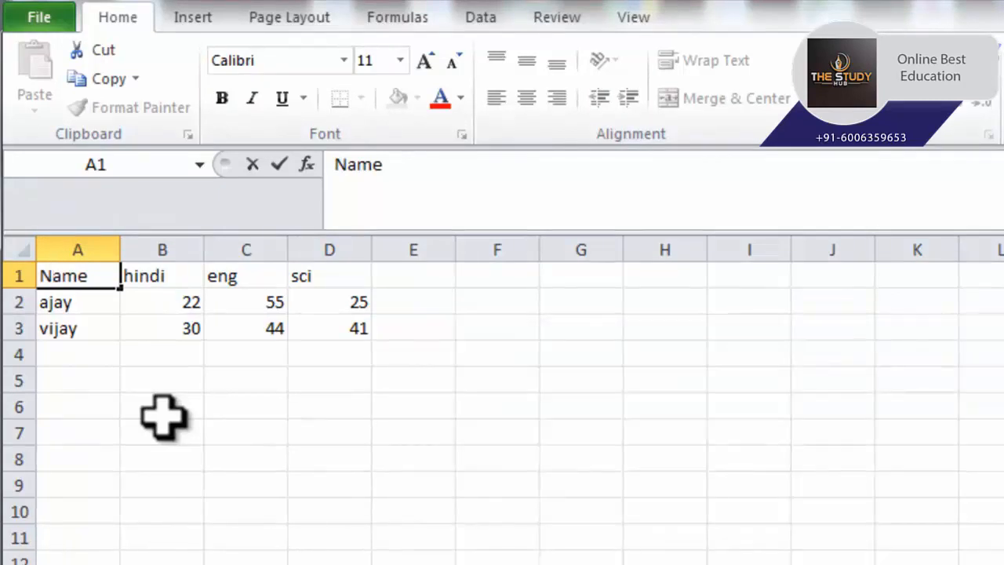
key(Return)
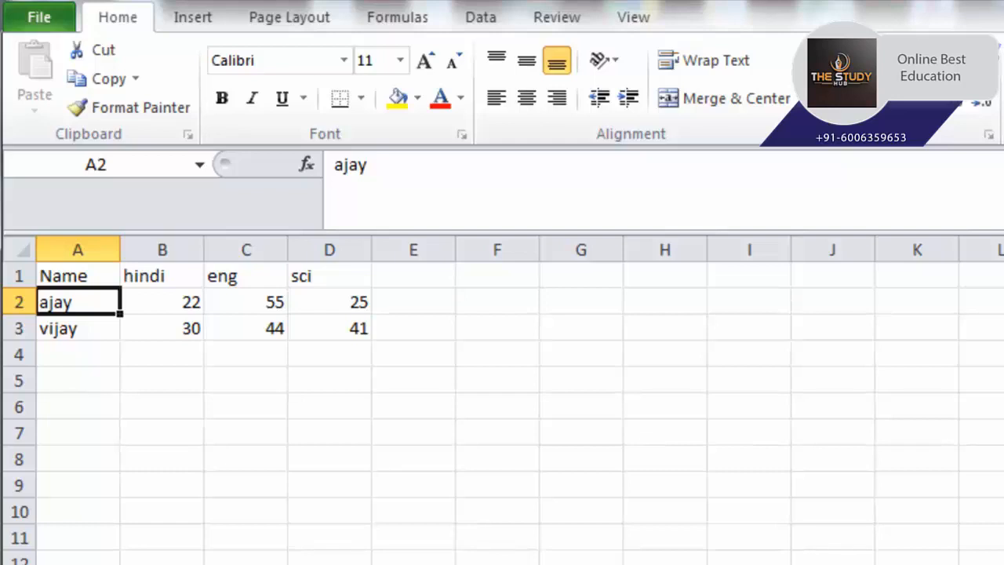
Step: Edit the student name in cell A2 in place, replacing its first letter with a capital "A"
key(F2)
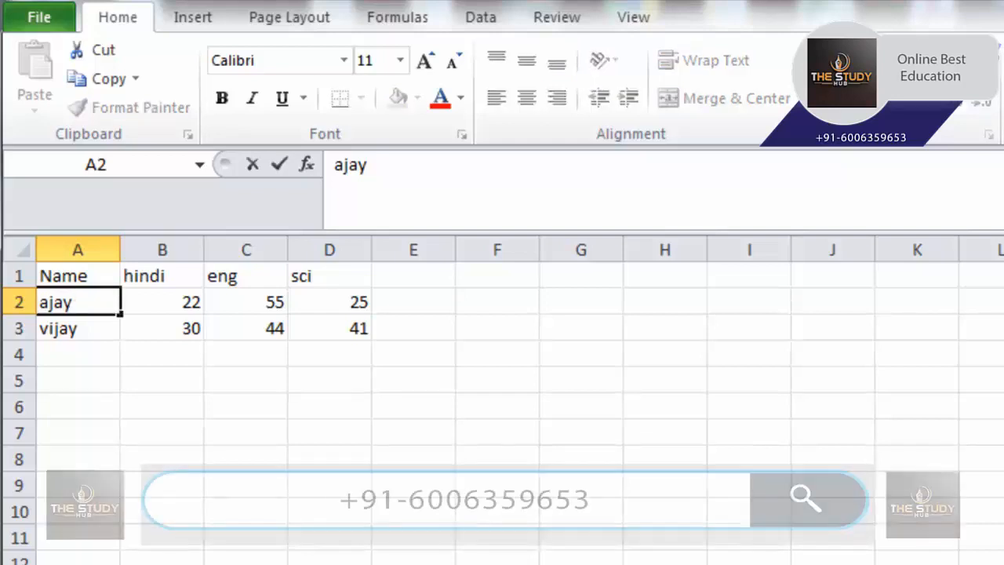
key(Left)
key(Left)
key(Left)
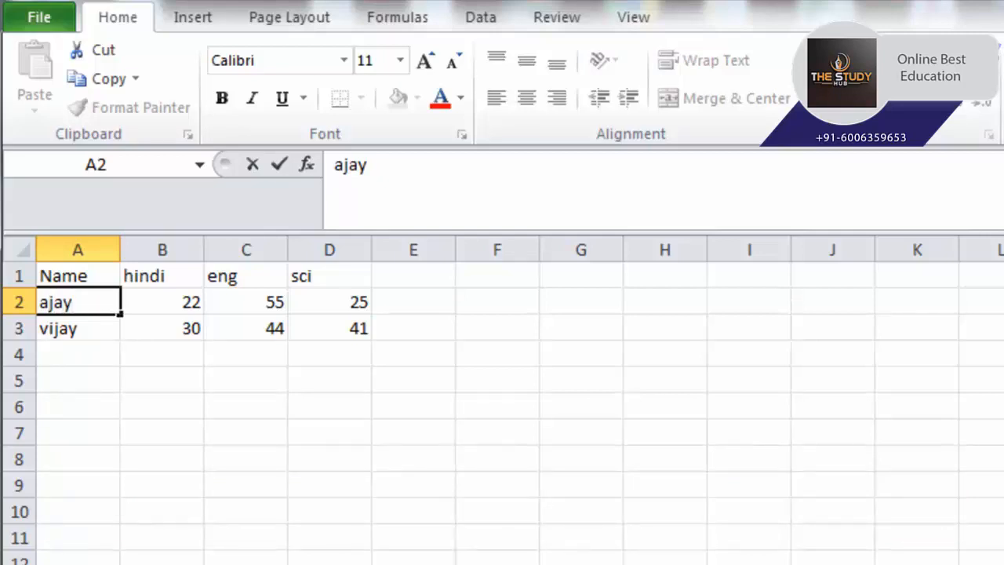
key(BackSpace)
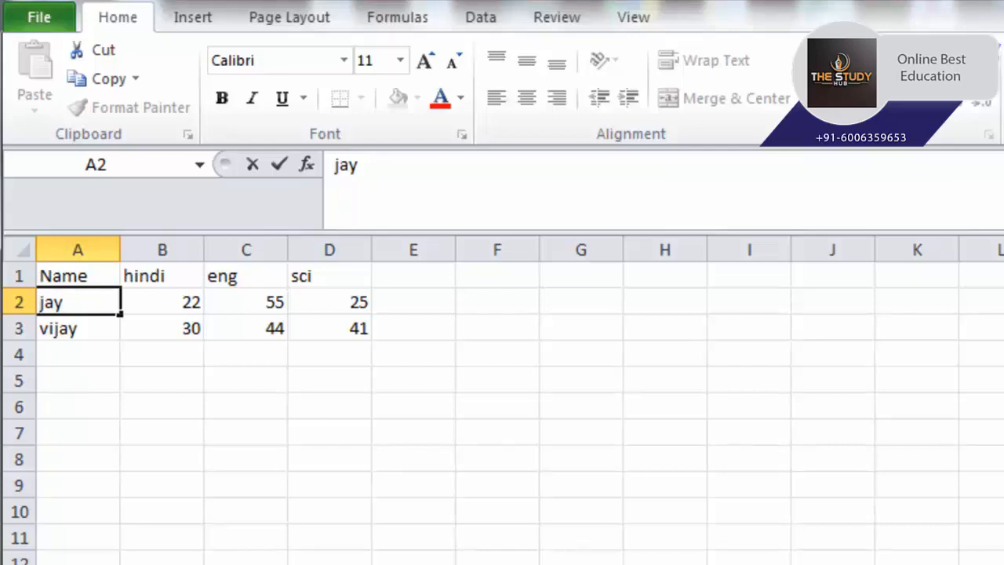
text(A)
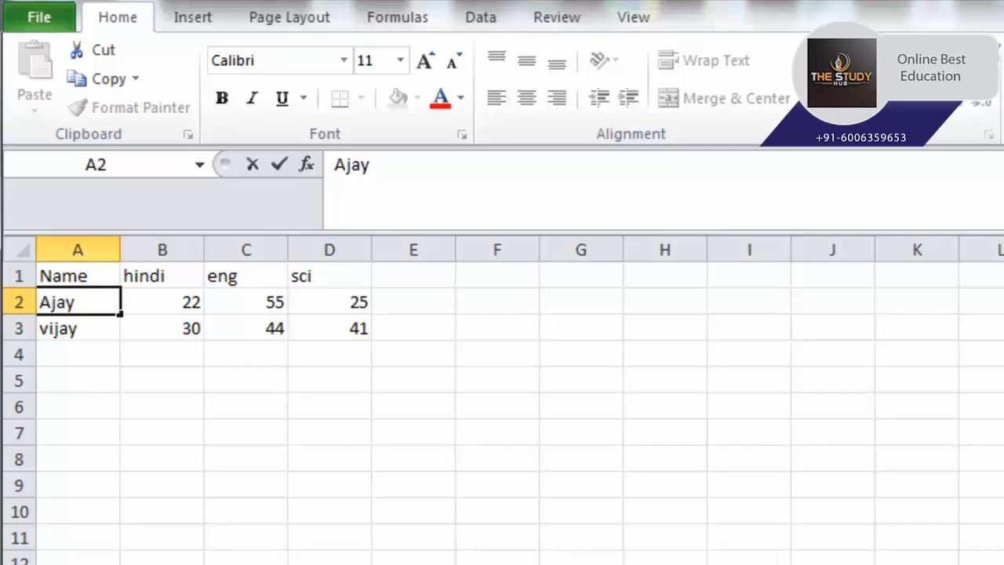
click(76, 302)
key(Return)
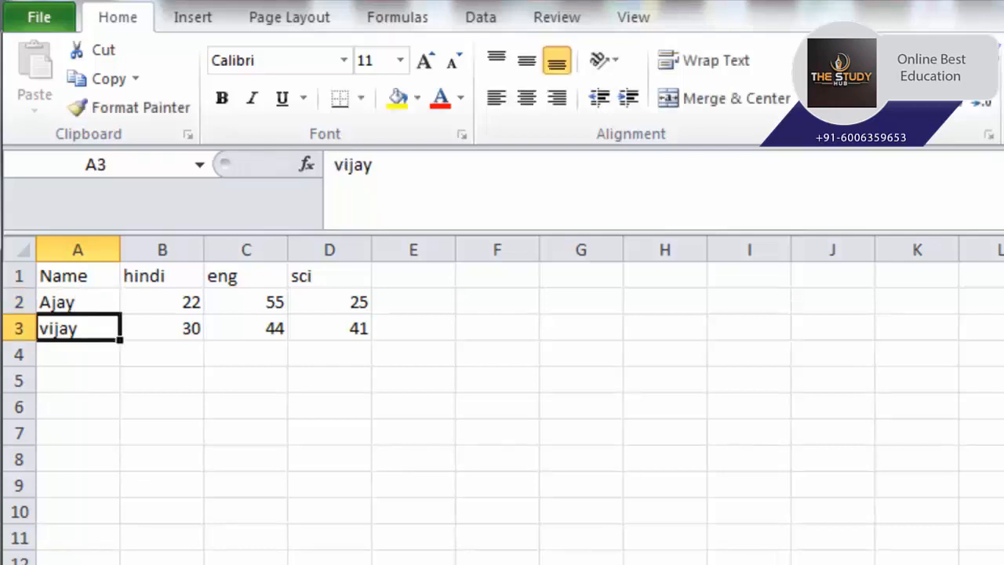
Step: Edit the student name in cell A3 in place, replacing its first letter with a capital "V"
key(F2)
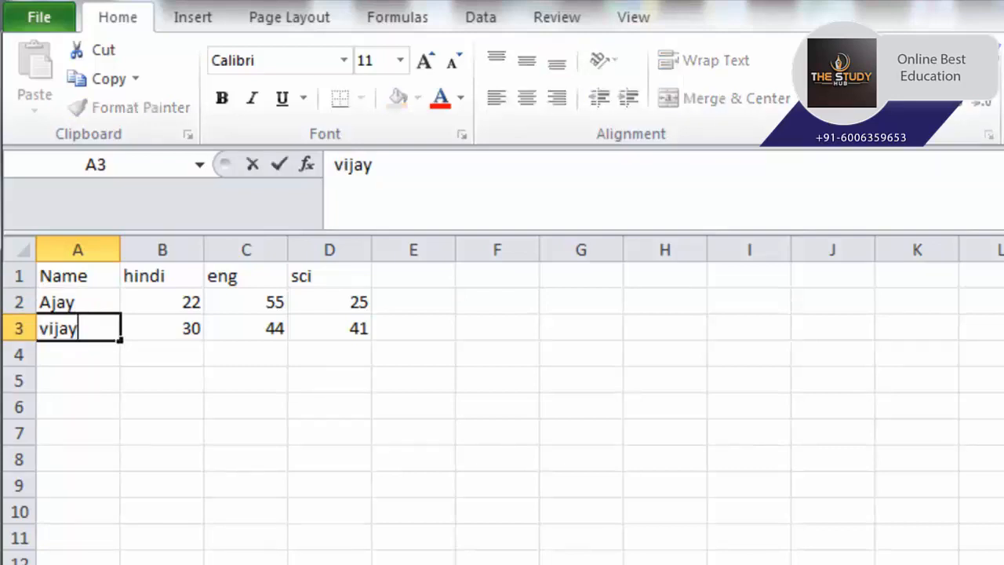
key(Left)
key(Left)
key(Left)
key(Left)
key(BackSpace)
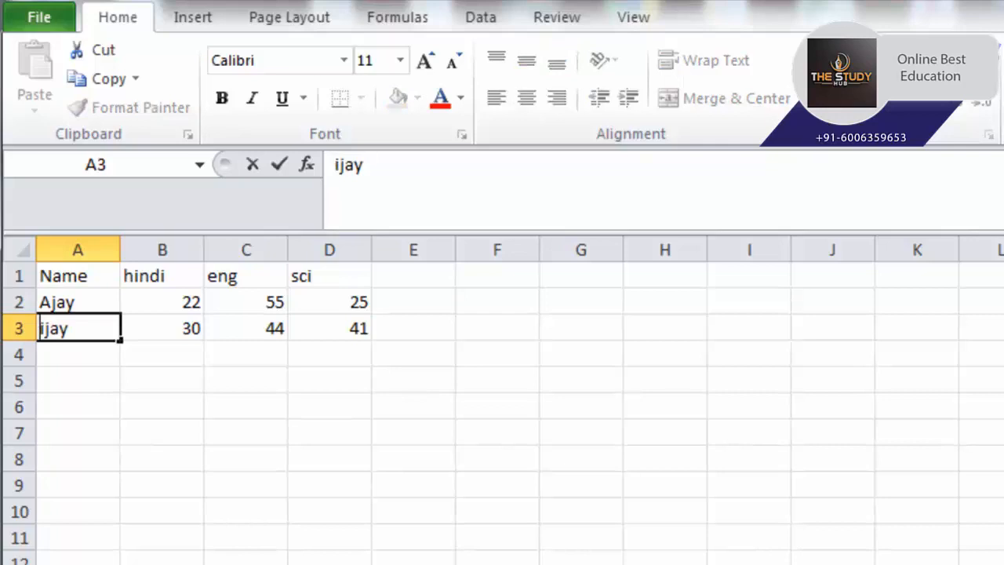
text(V)
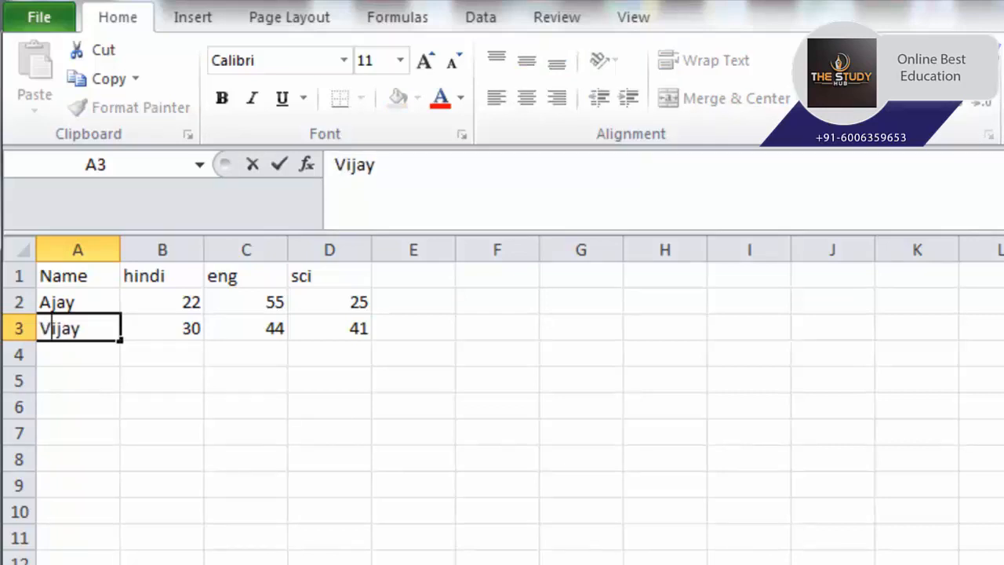
key(Return)
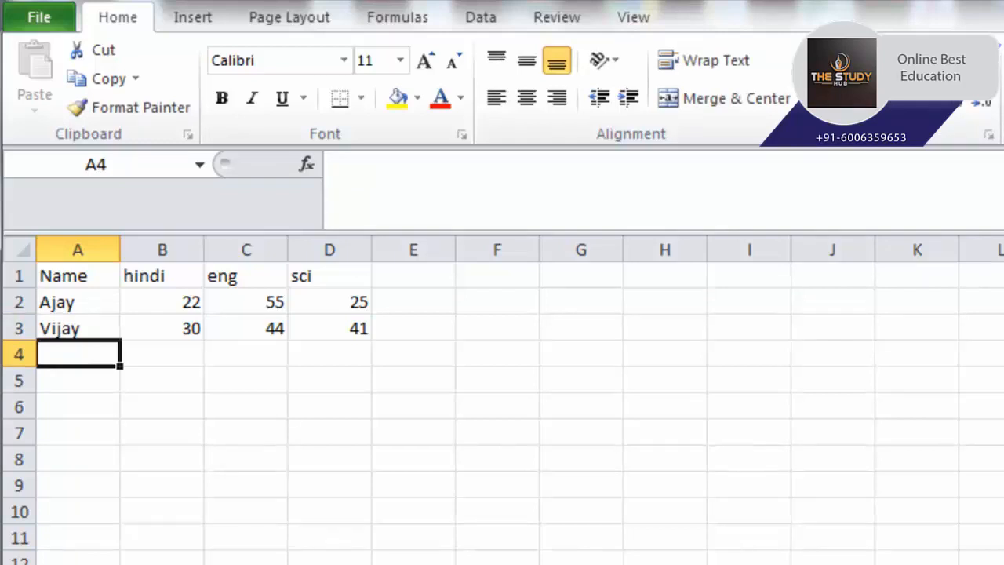